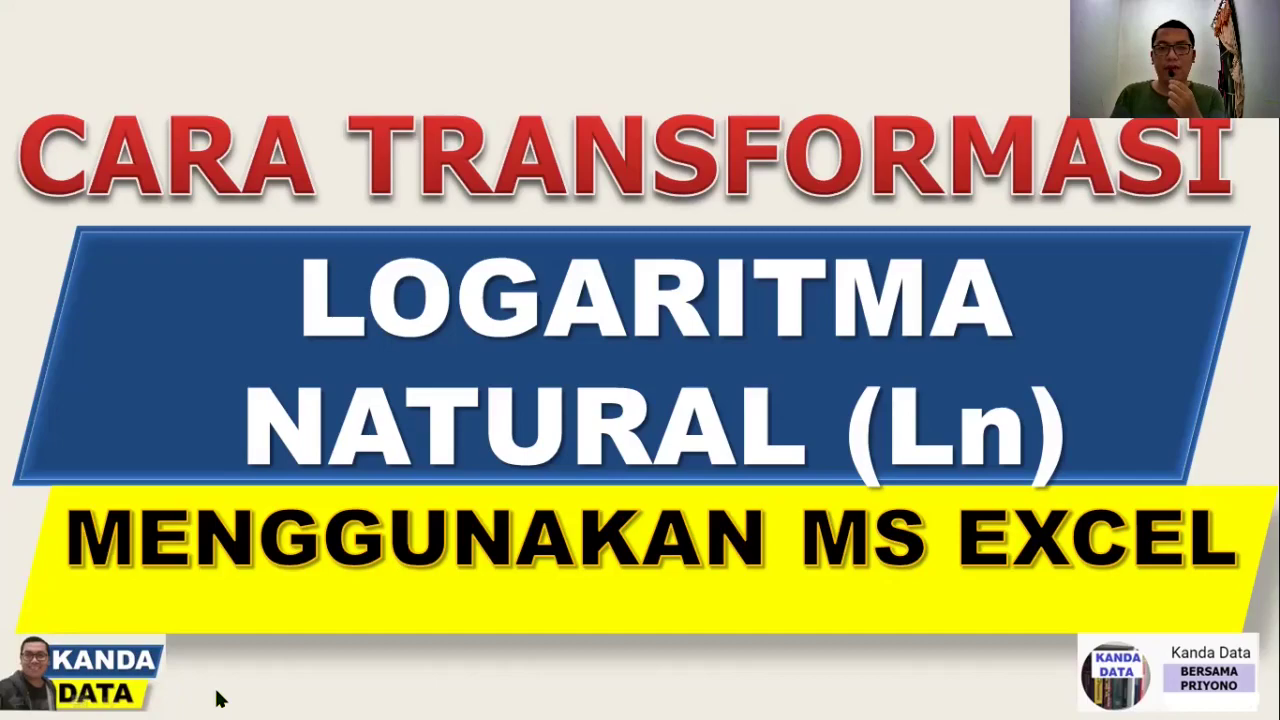
Leave the title slide and switch to the Excel workbook with the data and SPSS reference table
{"action": "key", "text": "alt+Tab"}
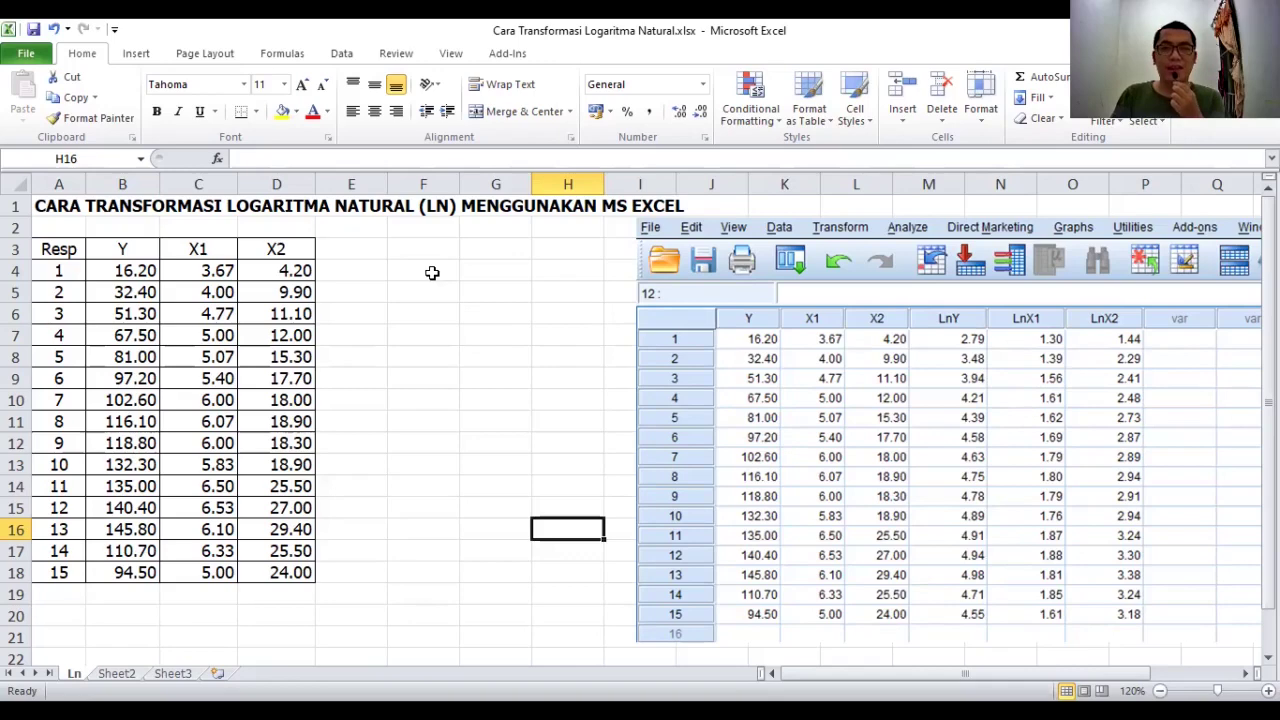
Enter the headers Ln Y, Ln X1 and Ln X2 in E3:G3 and centre them
{"action": "left_click", "coordinate": [355, 247]}
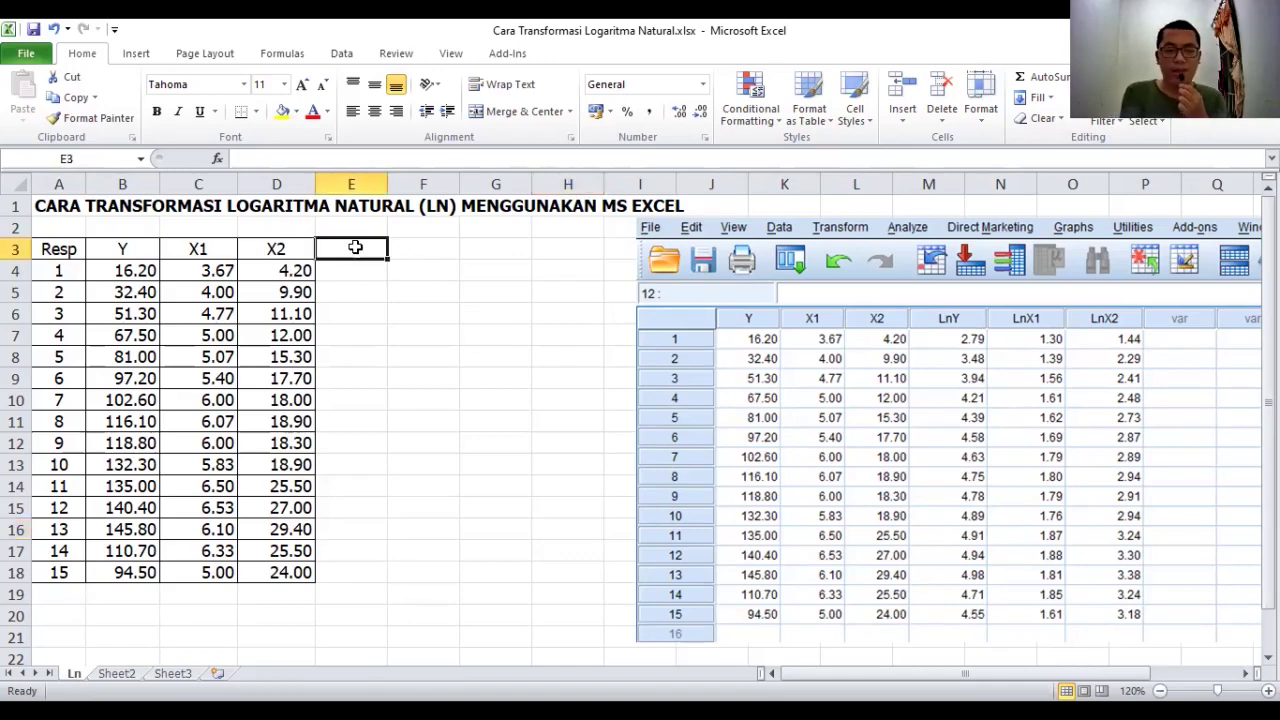
{"action": "type", "text": "L"}
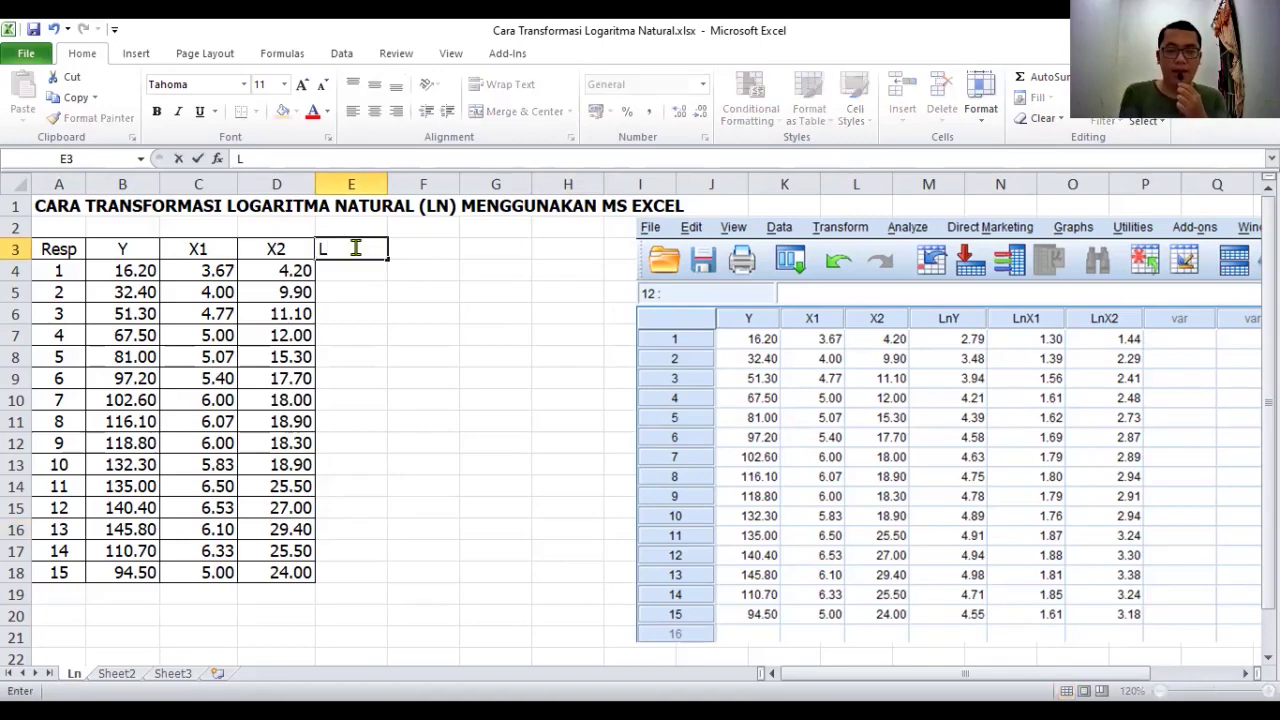
{"action": "type", "text": "n"}
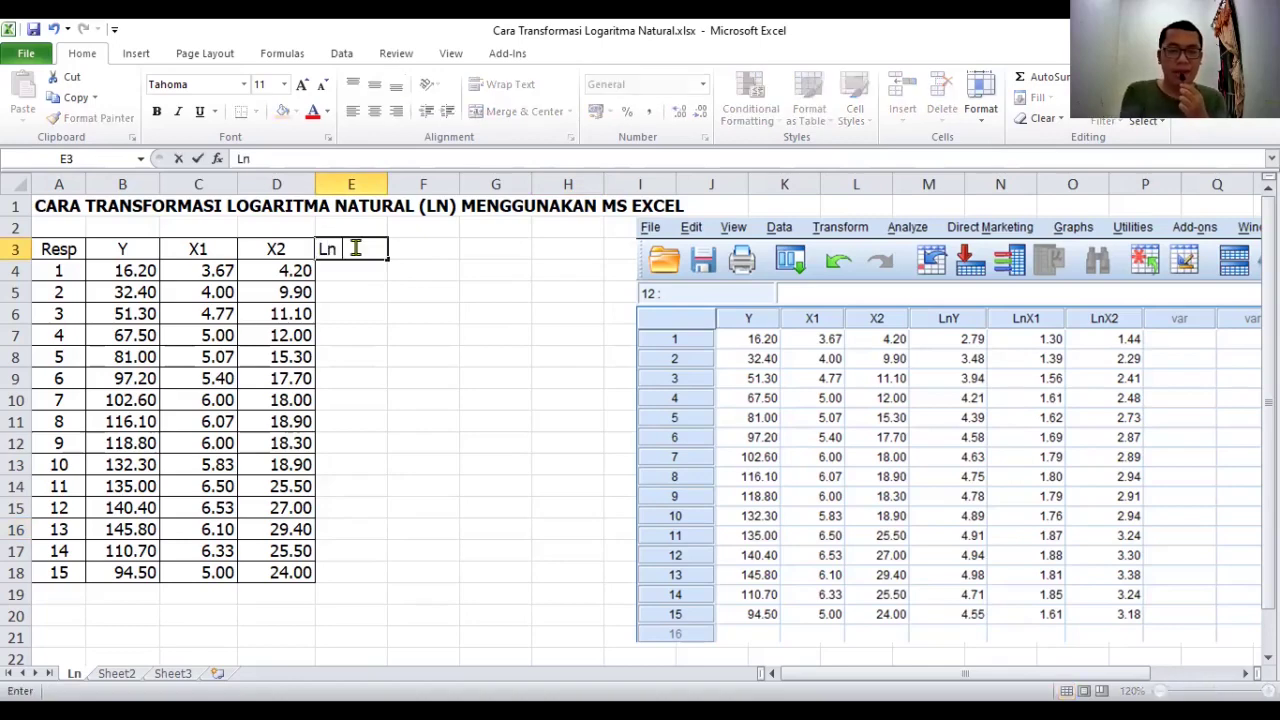
{"action": "type", "text": " Y"}
{"action": "key", "text": "Tab"}
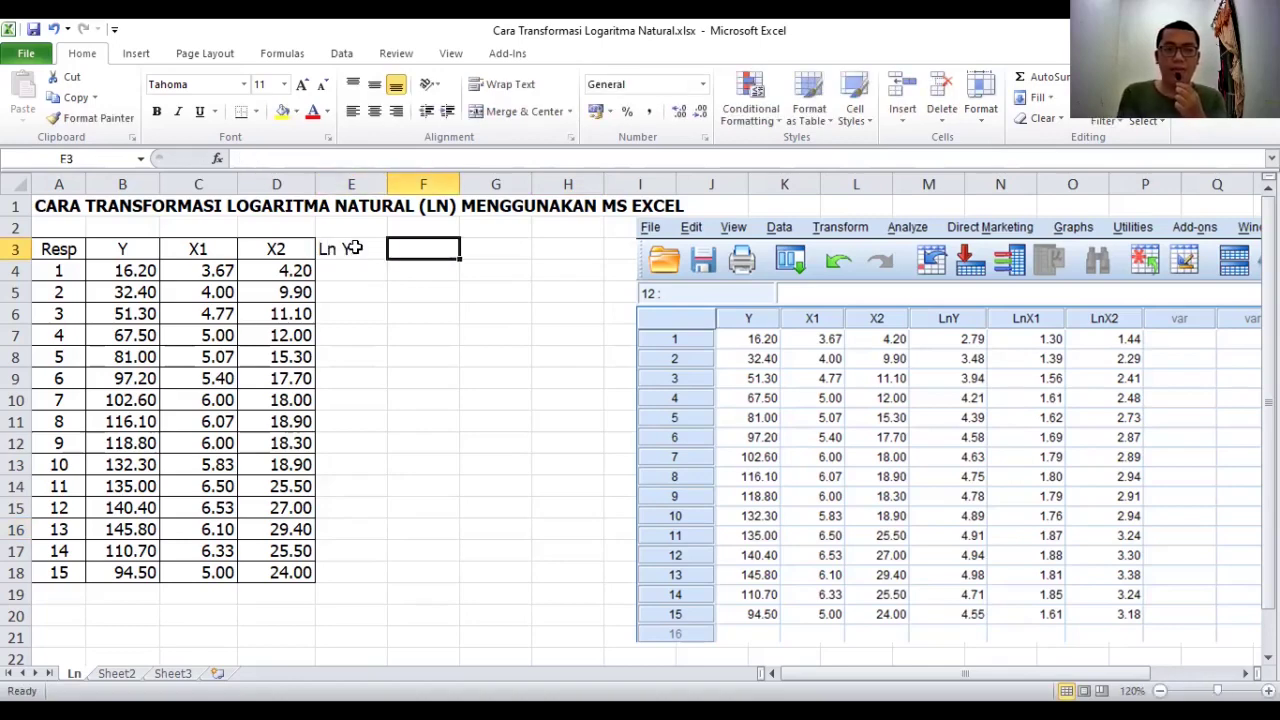
{"action": "type", "text": "L"}
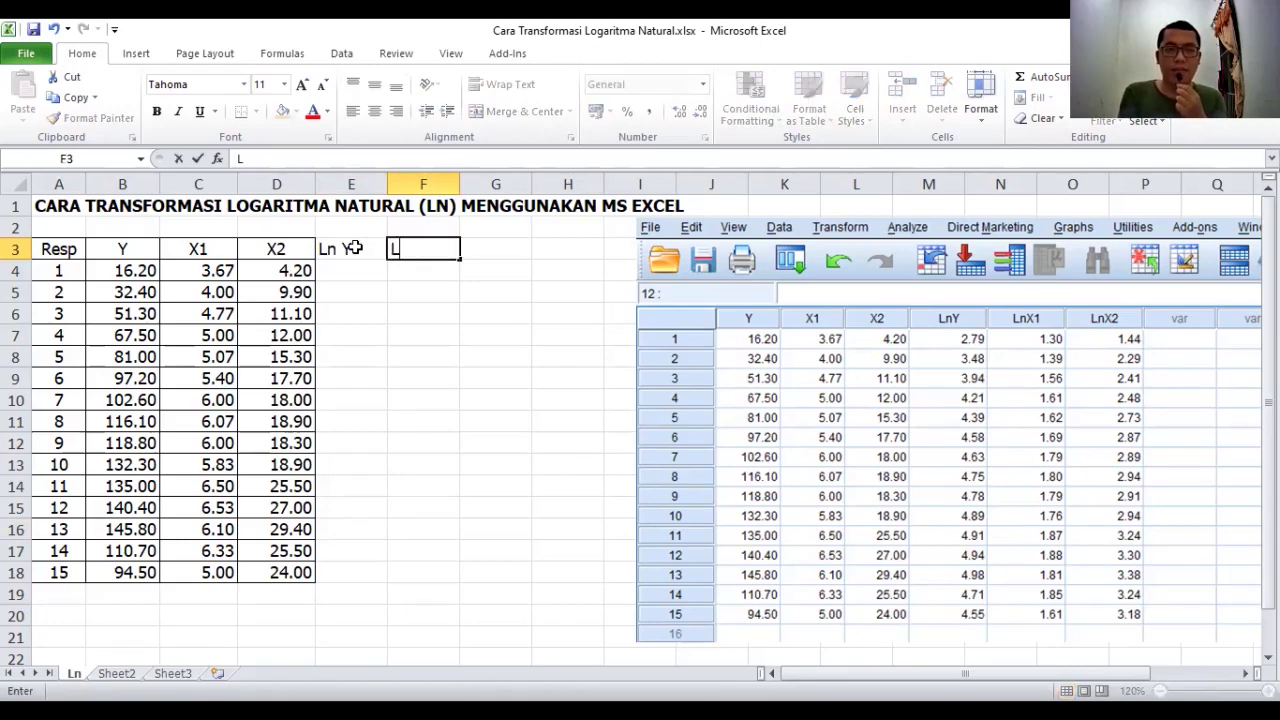
{"action": "type", "text": "n "}
{"action": "type", "text": "X1"}
{"action": "key", "text": "Tab"}
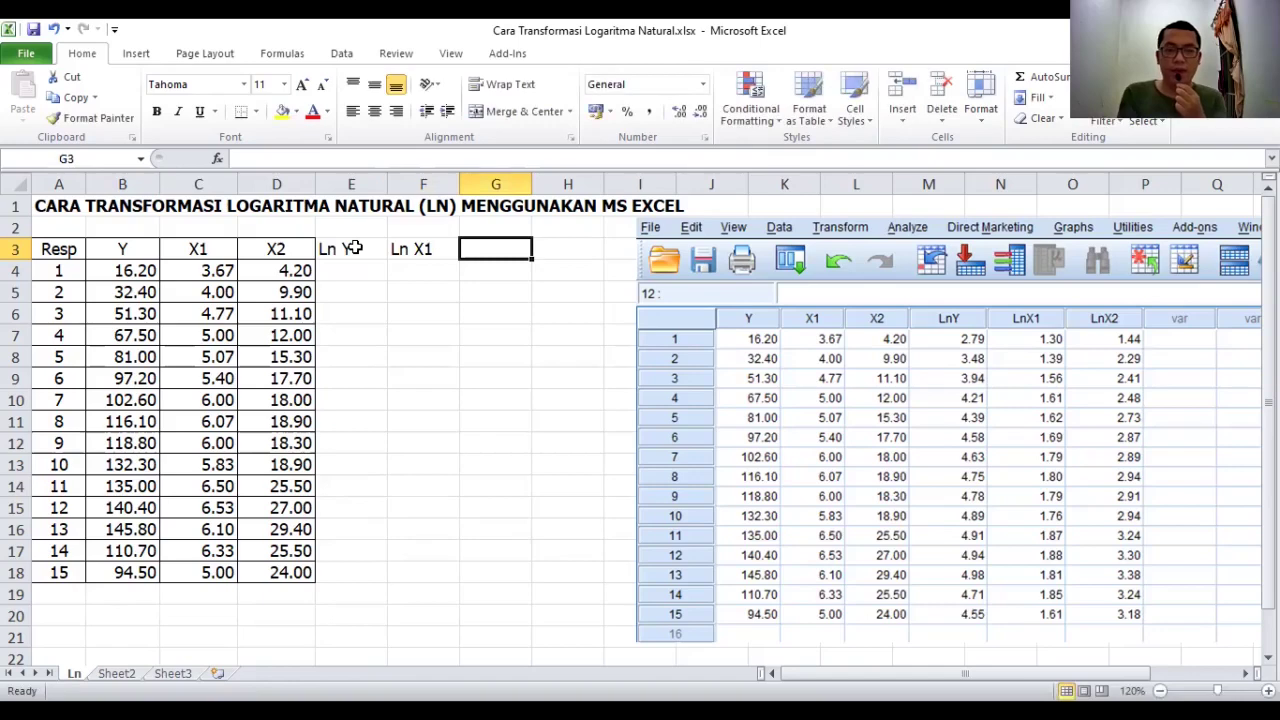
{"action": "type", "text": "L"}
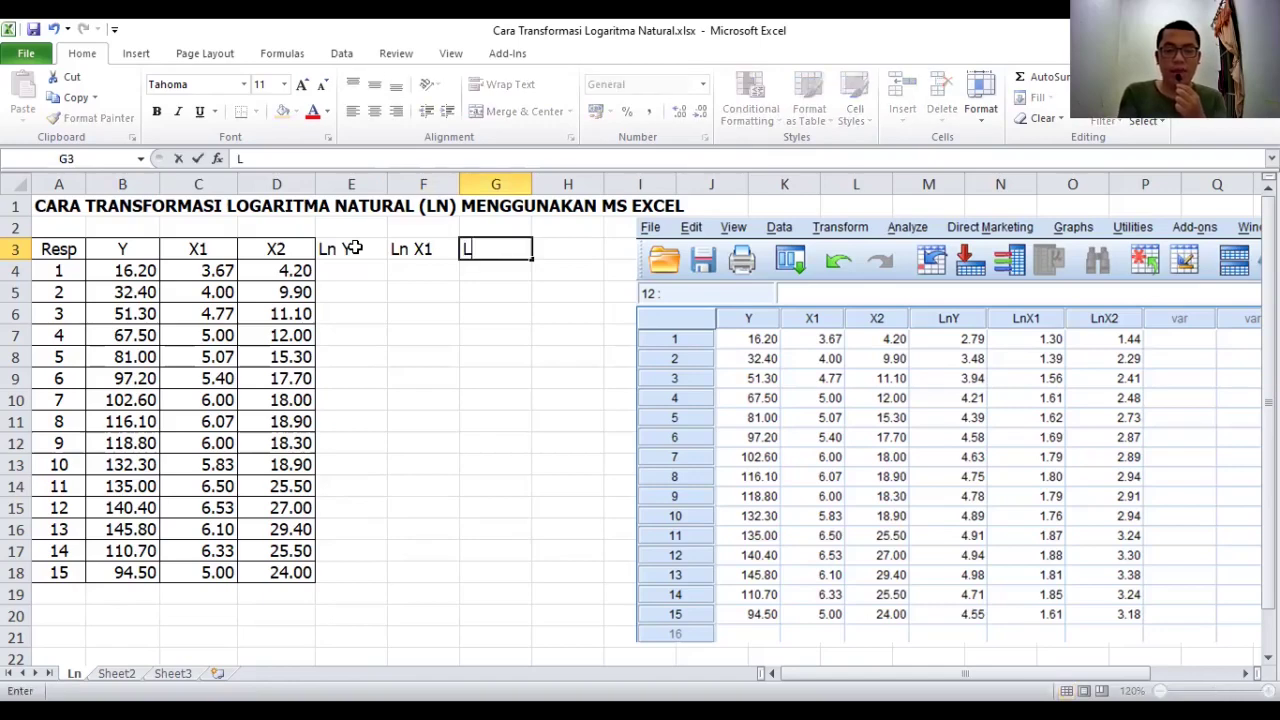
{"action": "type", "text": "n "}
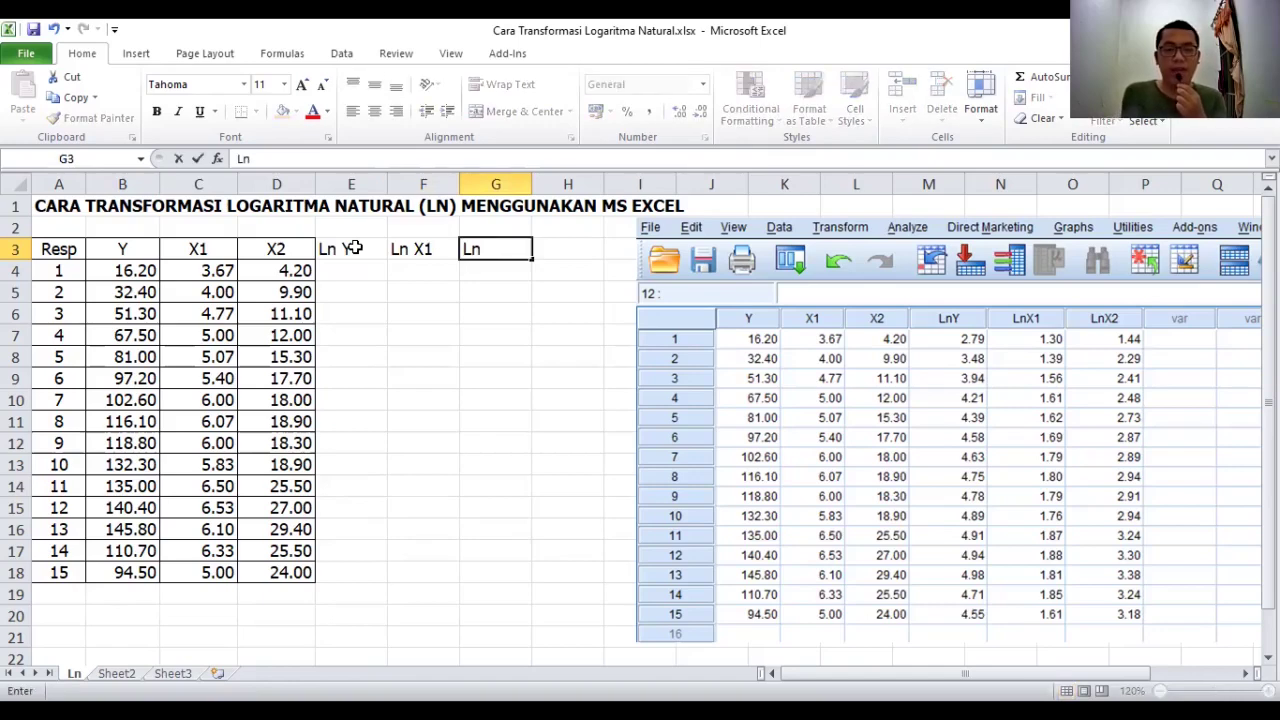
{"action": "type", "text": "X2"}
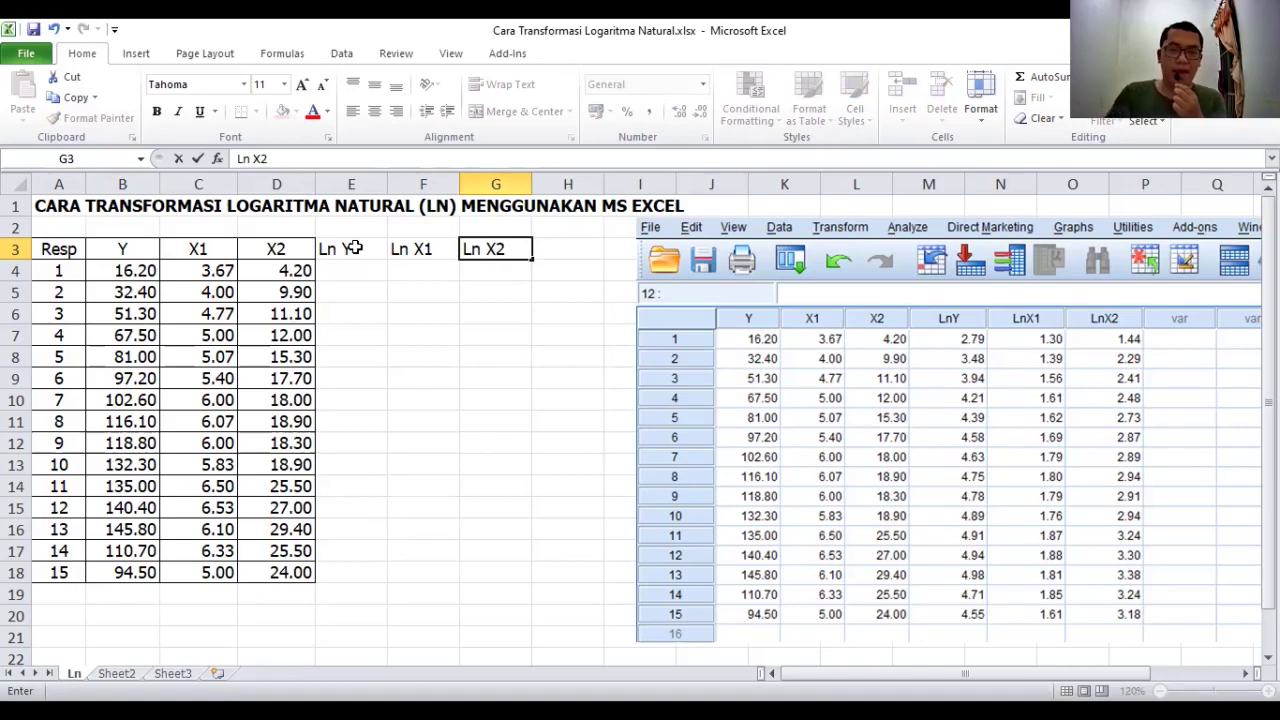
{"action": "left_click", "coordinate": [430, 356]}
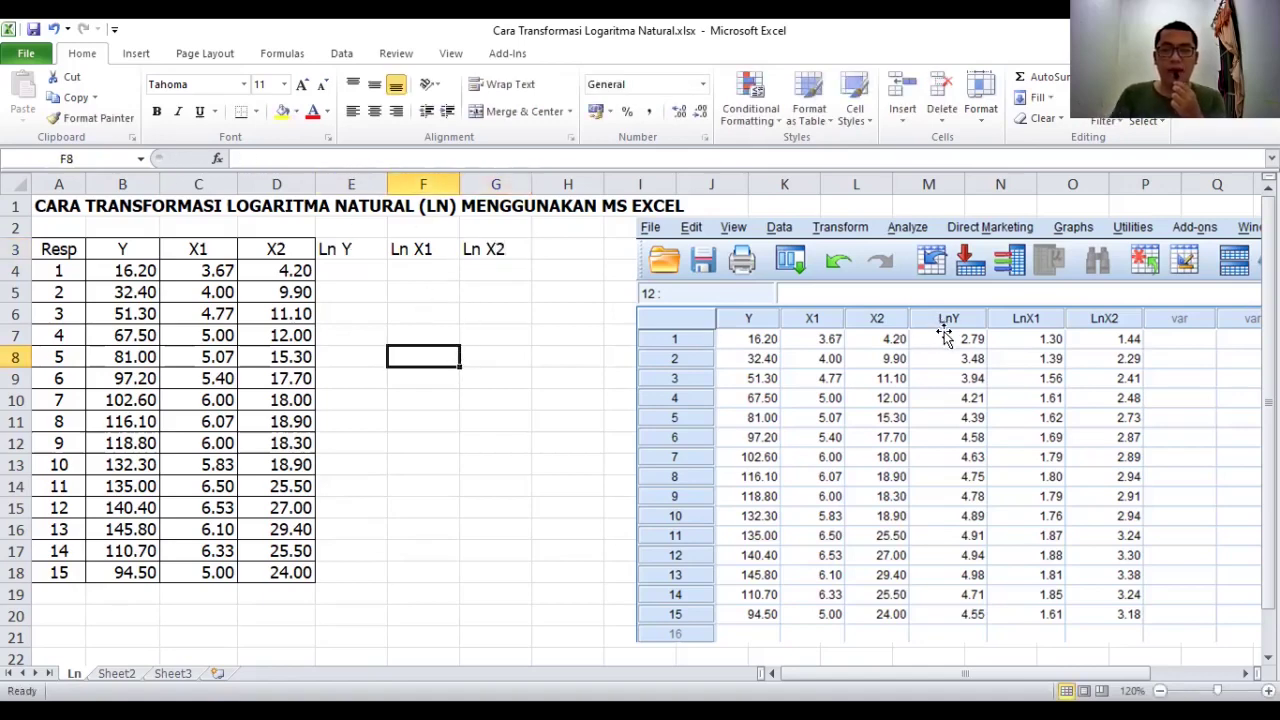
{"action": "left_click_drag", "start_coordinate": [333, 252], "coordinate": [470, 250]}
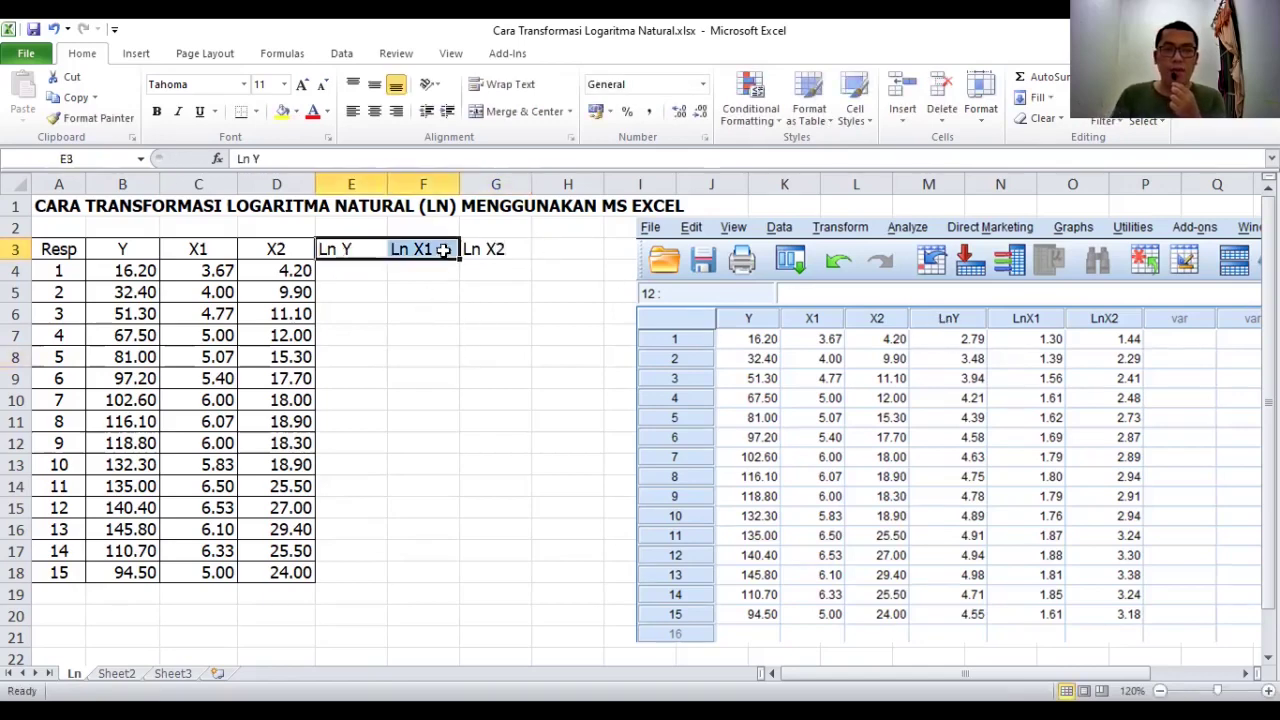
{"action": "left_click", "coordinate": [374, 111]}
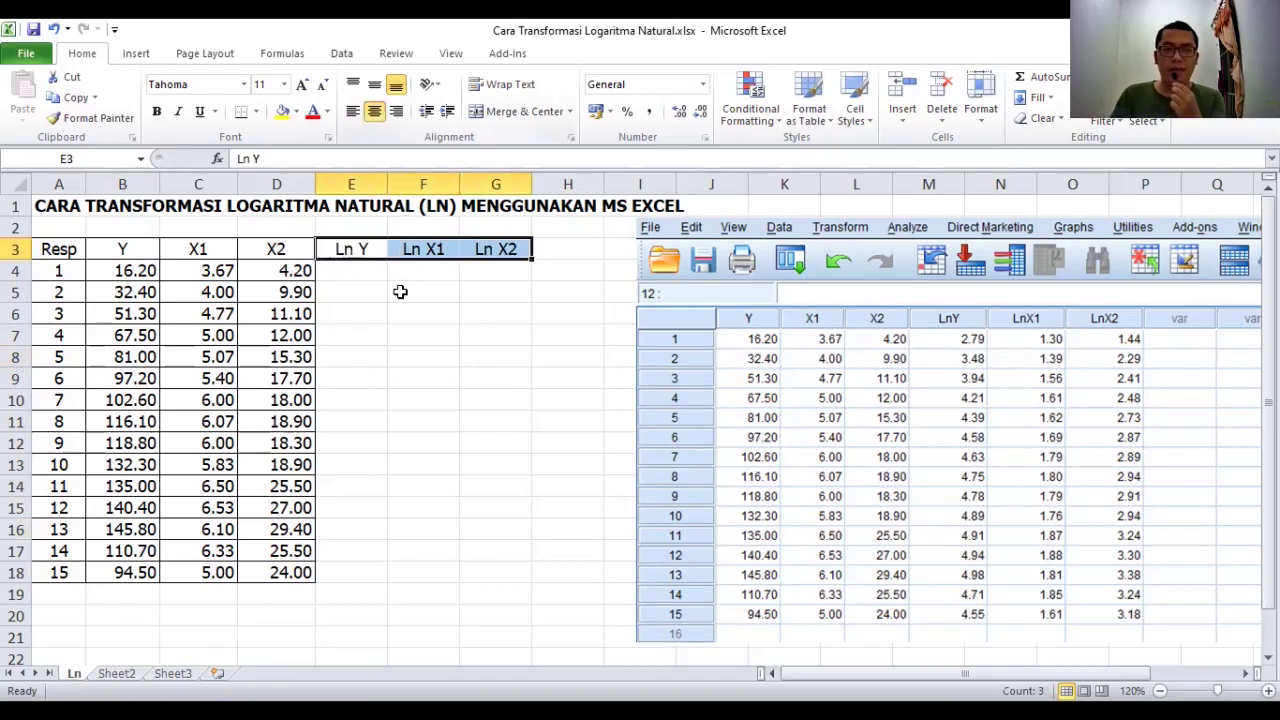
{"action": "left_click", "coordinate": [430, 289]}
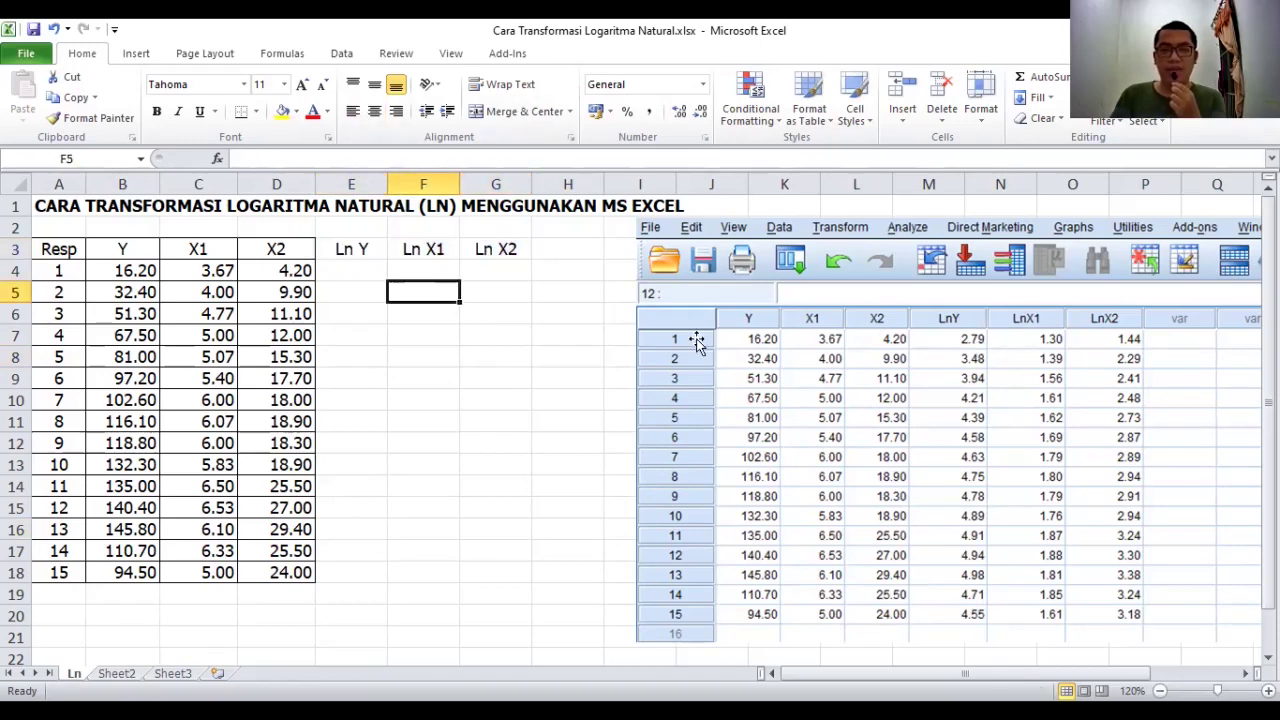
Enter =LN(B4) in E4 and fill it down through E18
{"action": "left_click", "coordinate": [358, 265]}
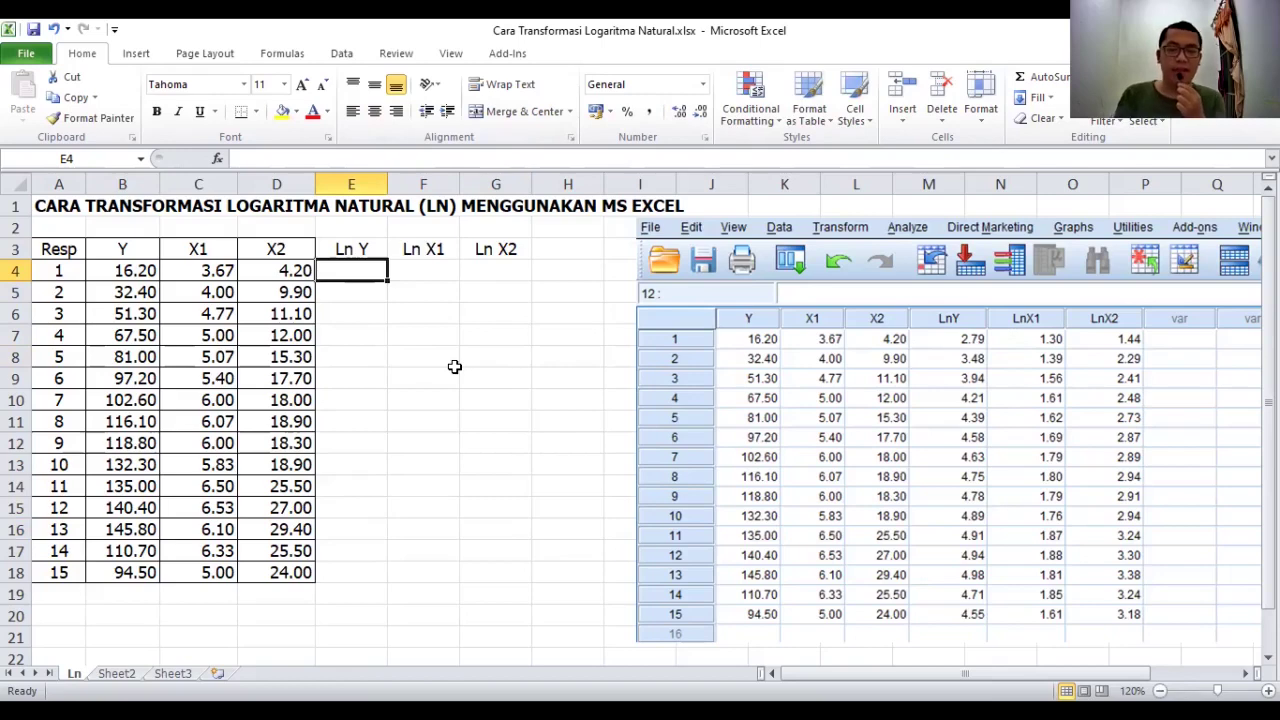
{"action": "type", "text": "="}
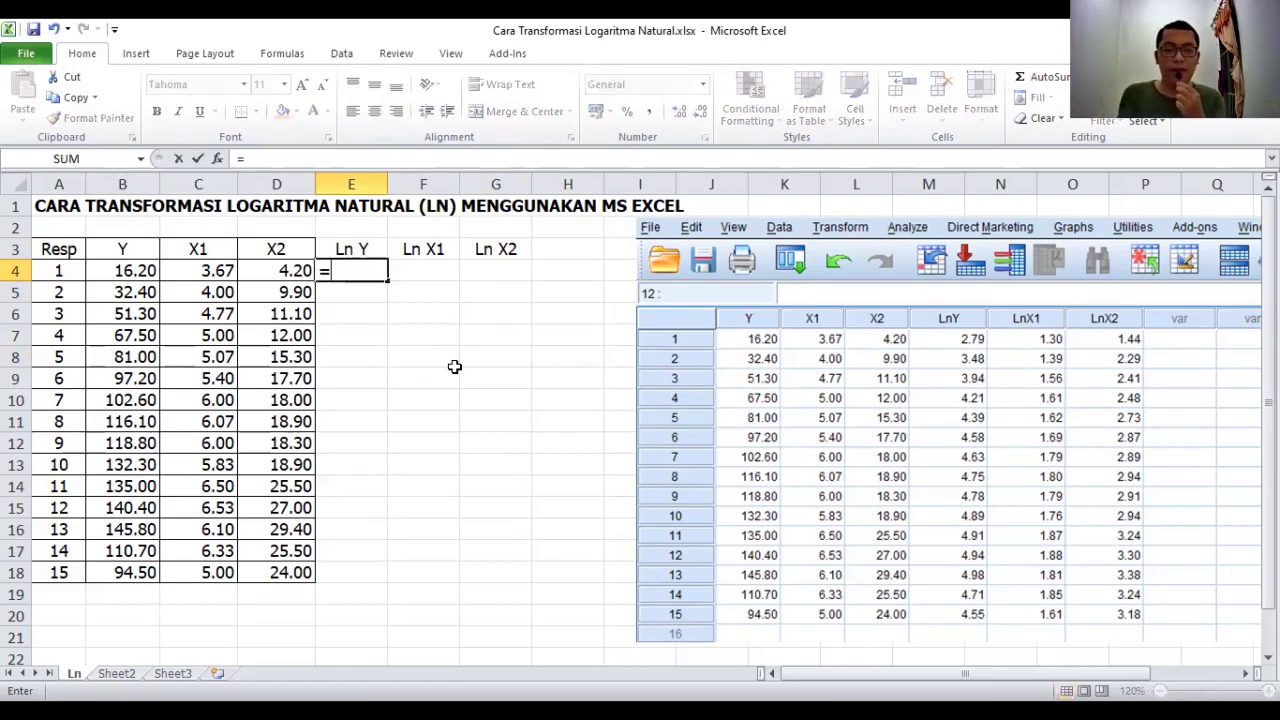
{"action": "type", "text": "L"}
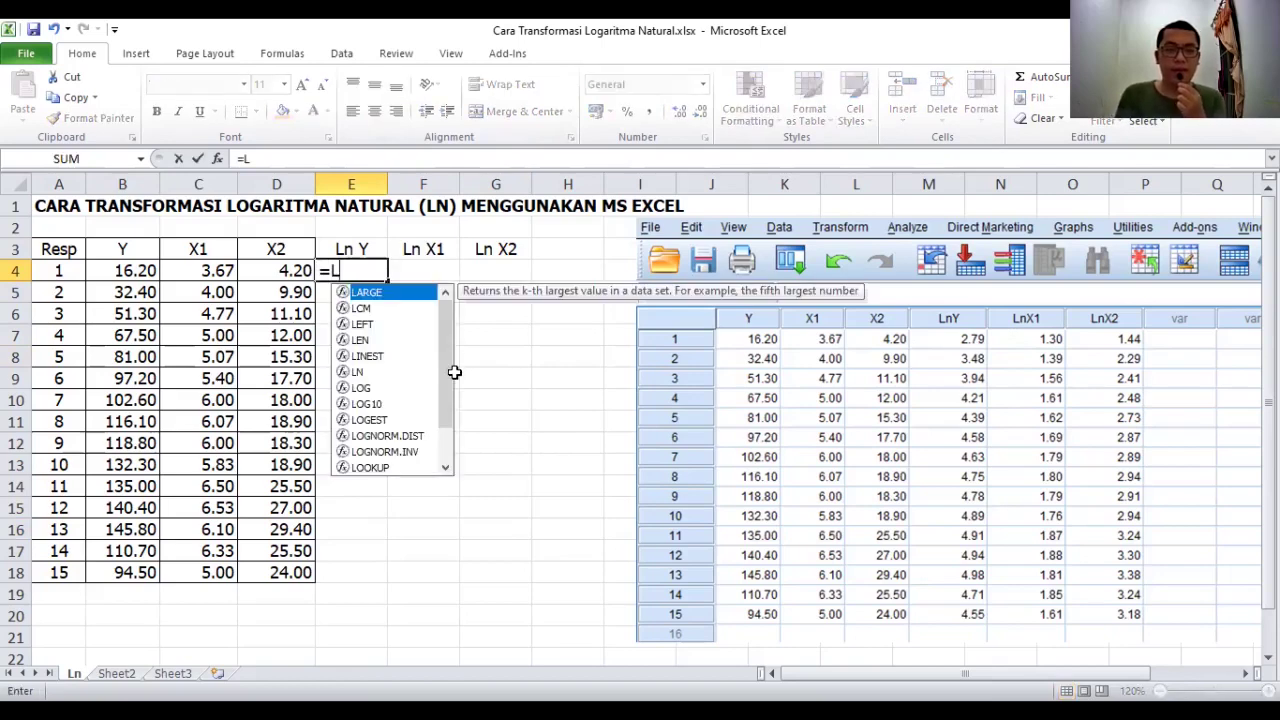
{"action": "type", "text": "N"}
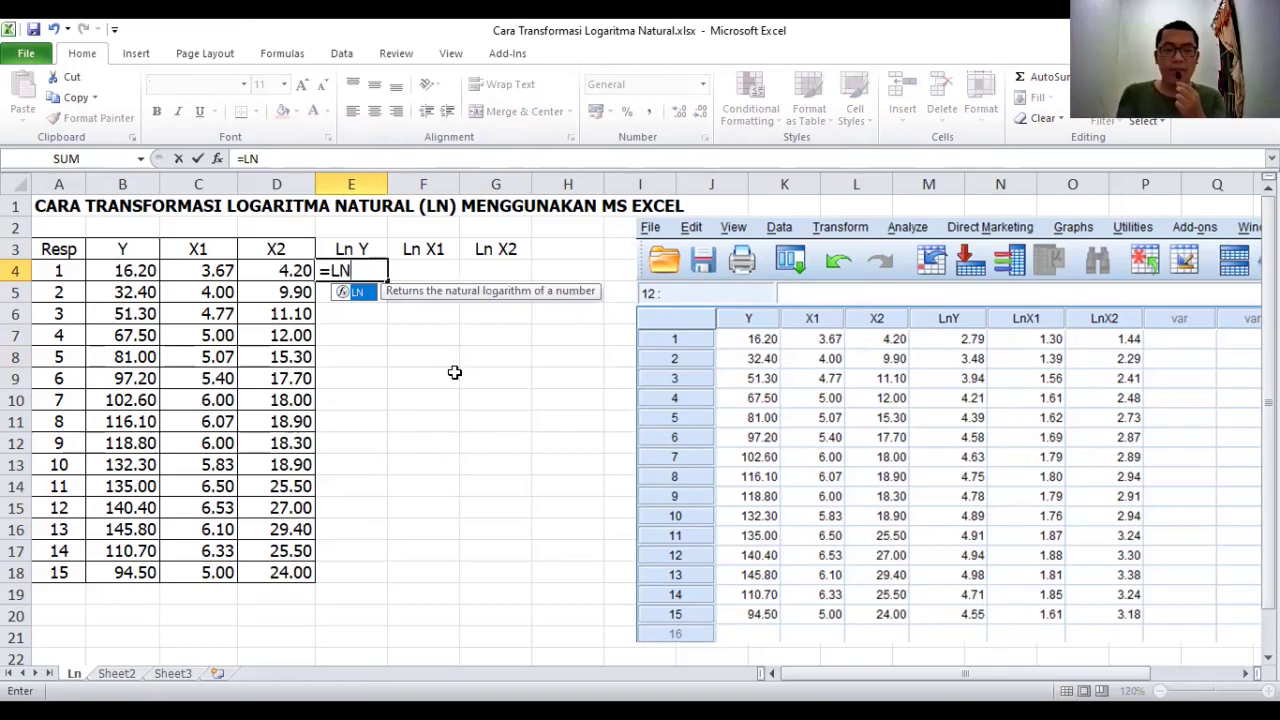
{"action": "type", "text": "("}
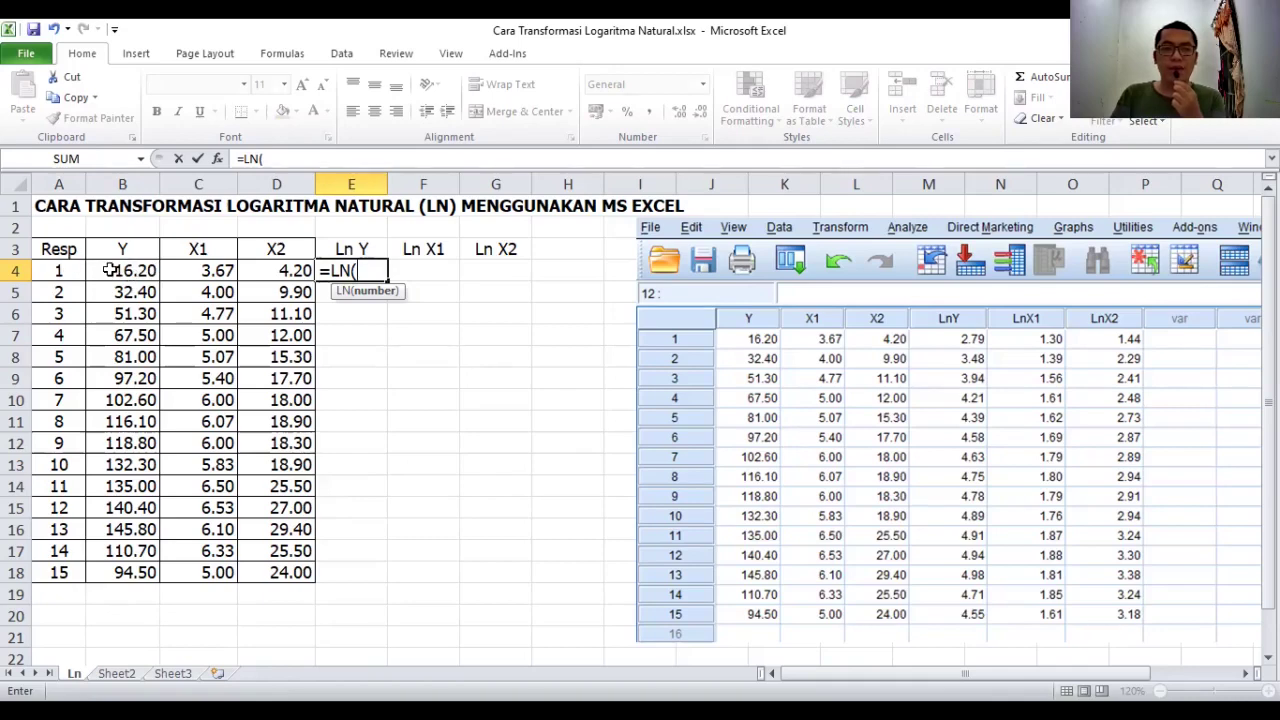
{"action": "left_click", "coordinate": [110, 270]}
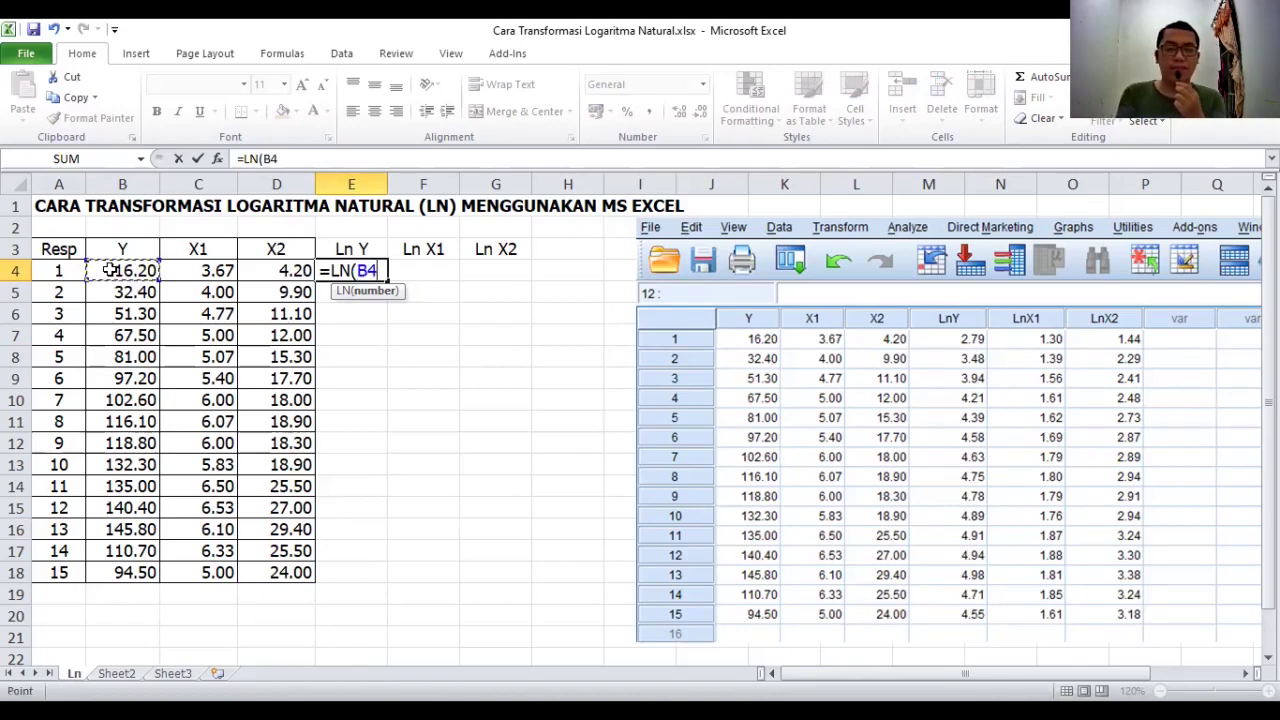
{"action": "type", "text": ")"}
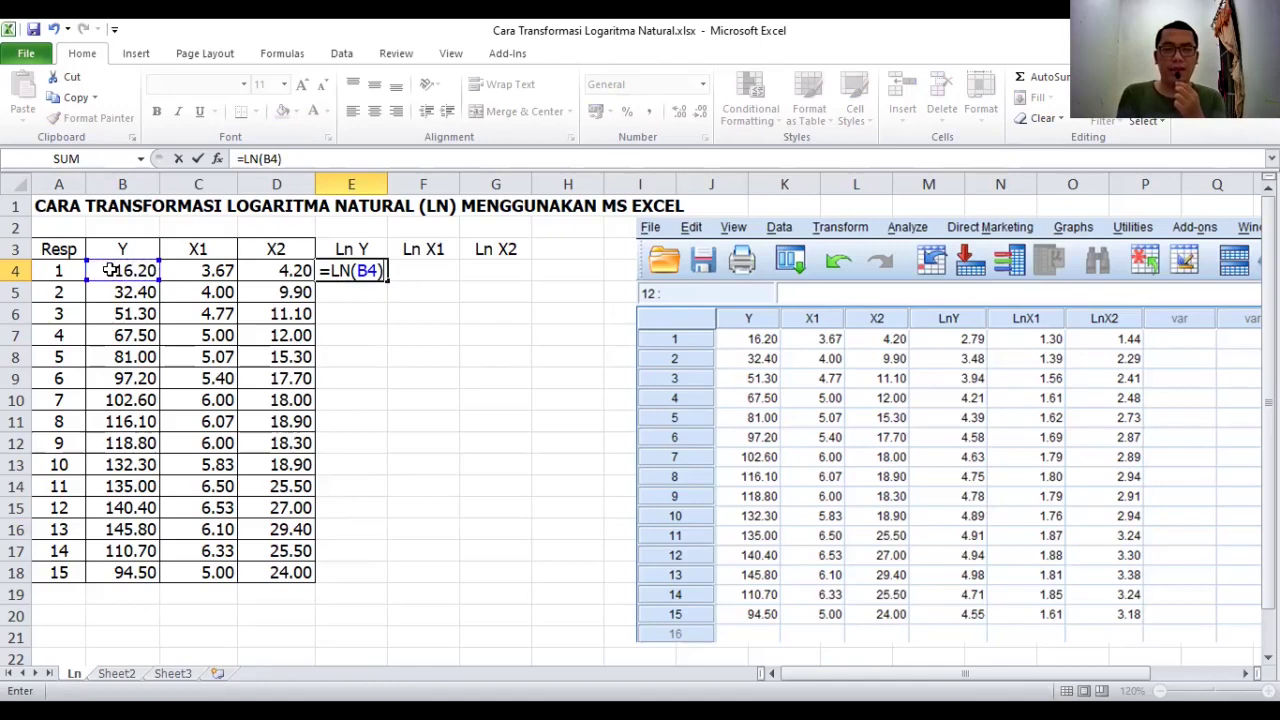
{"action": "key", "text": "Return"}
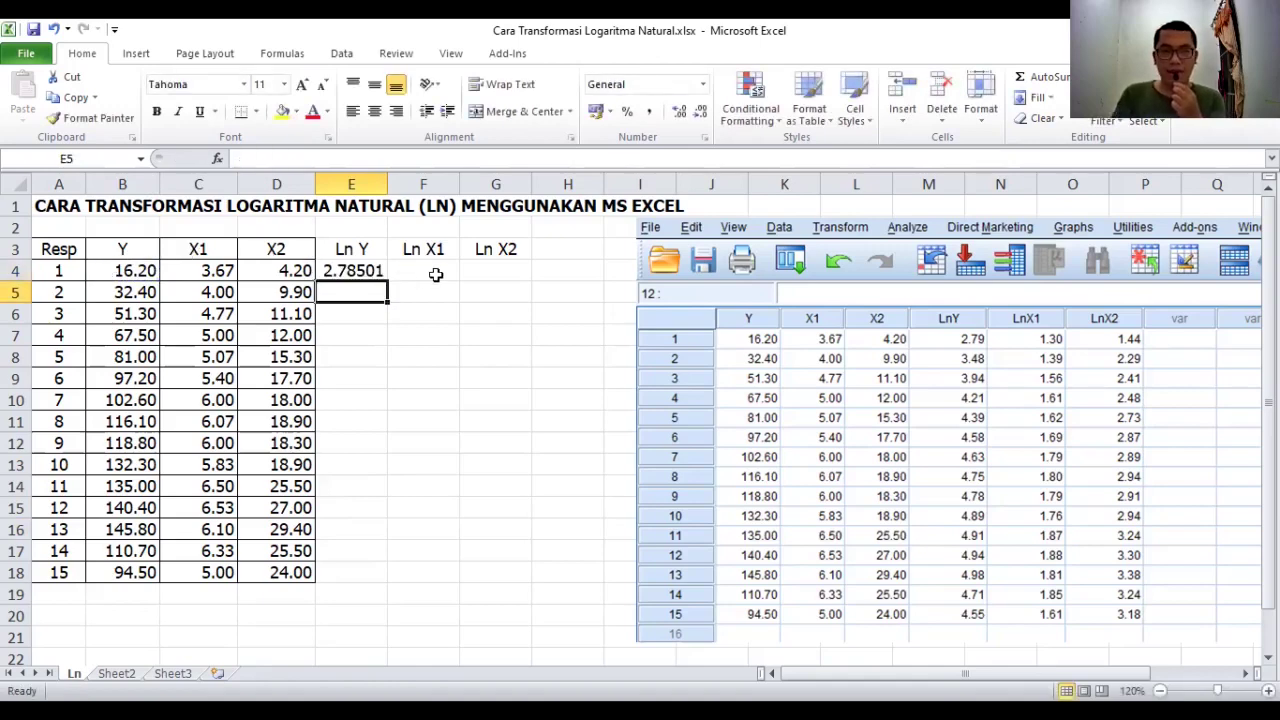
{"action": "left_click", "coordinate": [365, 273]}
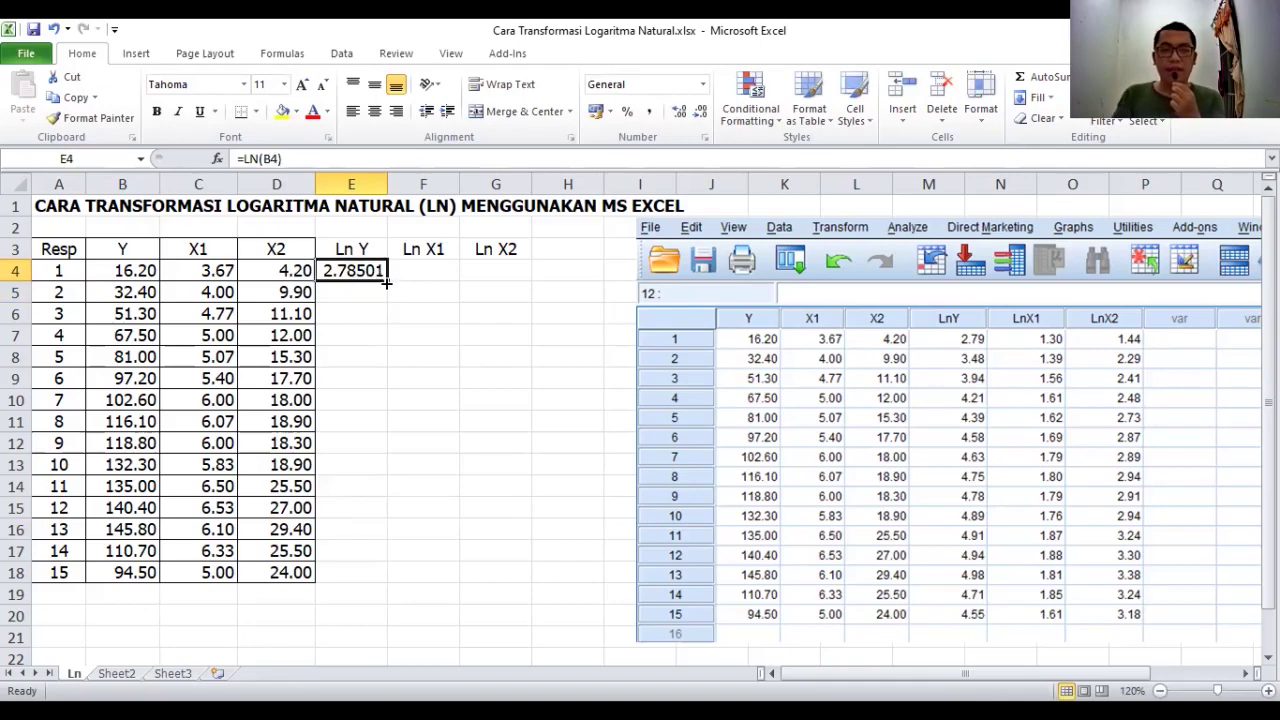
{"action": "left_click_drag", "start_coordinate": [385, 284], "coordinate": [367, 583]}
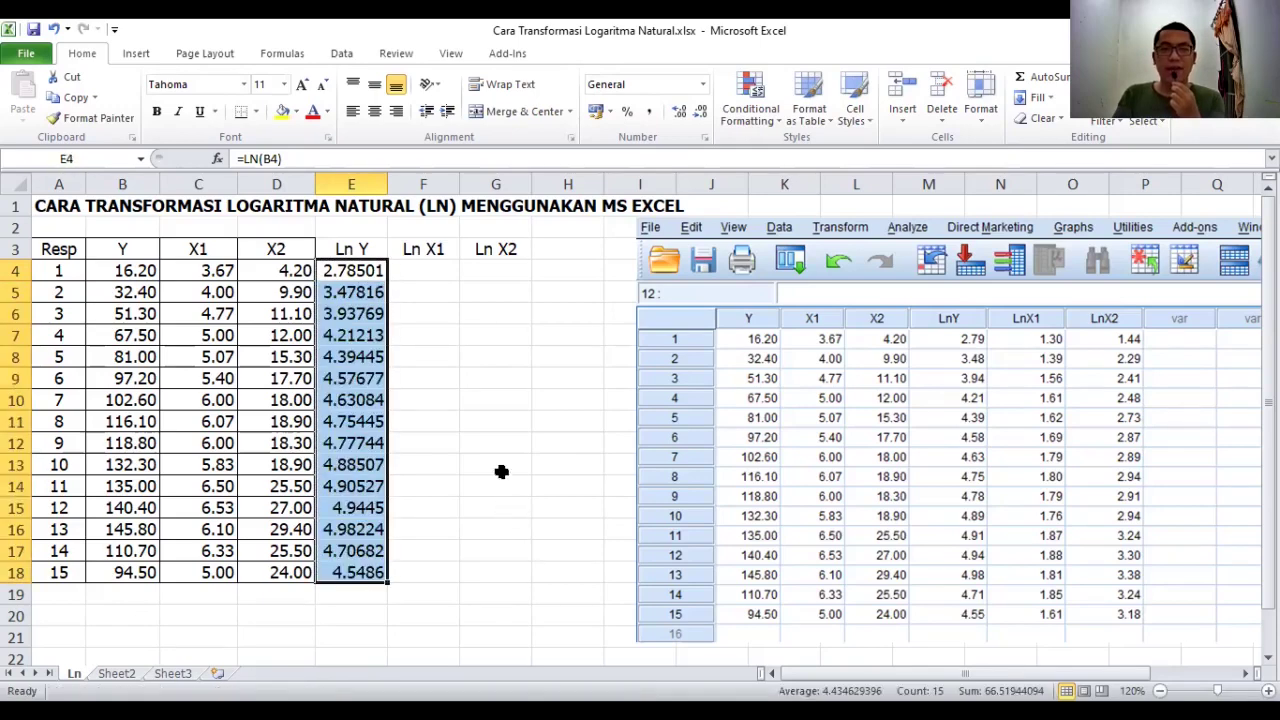
{"action": "left_click", "coordinate": [434, 272]}
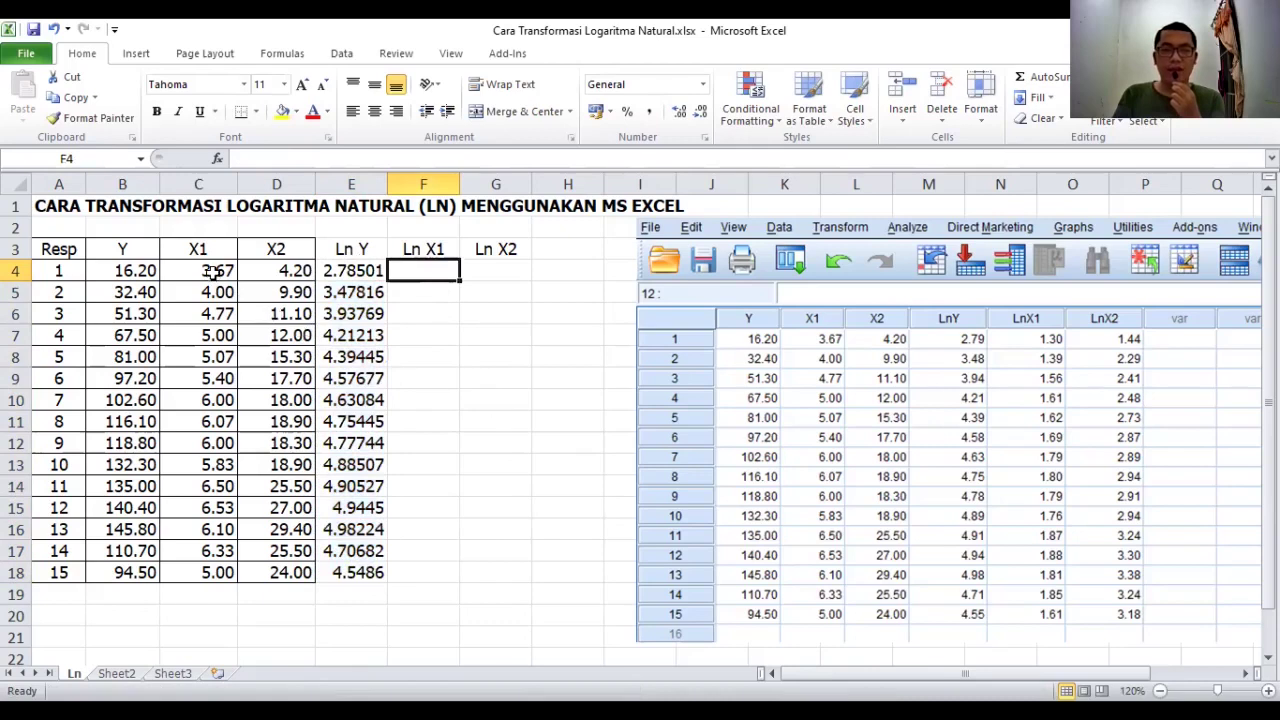
Enter =LN(C4) in F4 and fill it down through F18
{"action": "type", "text": "="}
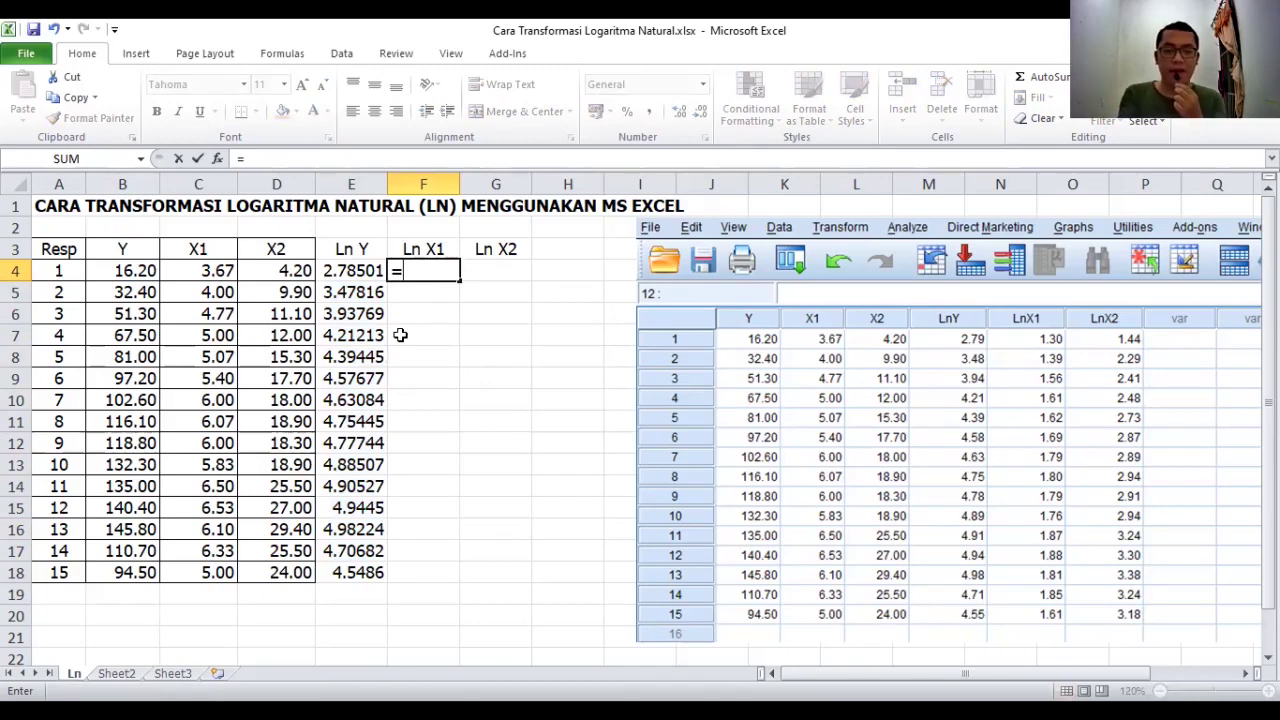
{"action": "type", "text": "LN"}
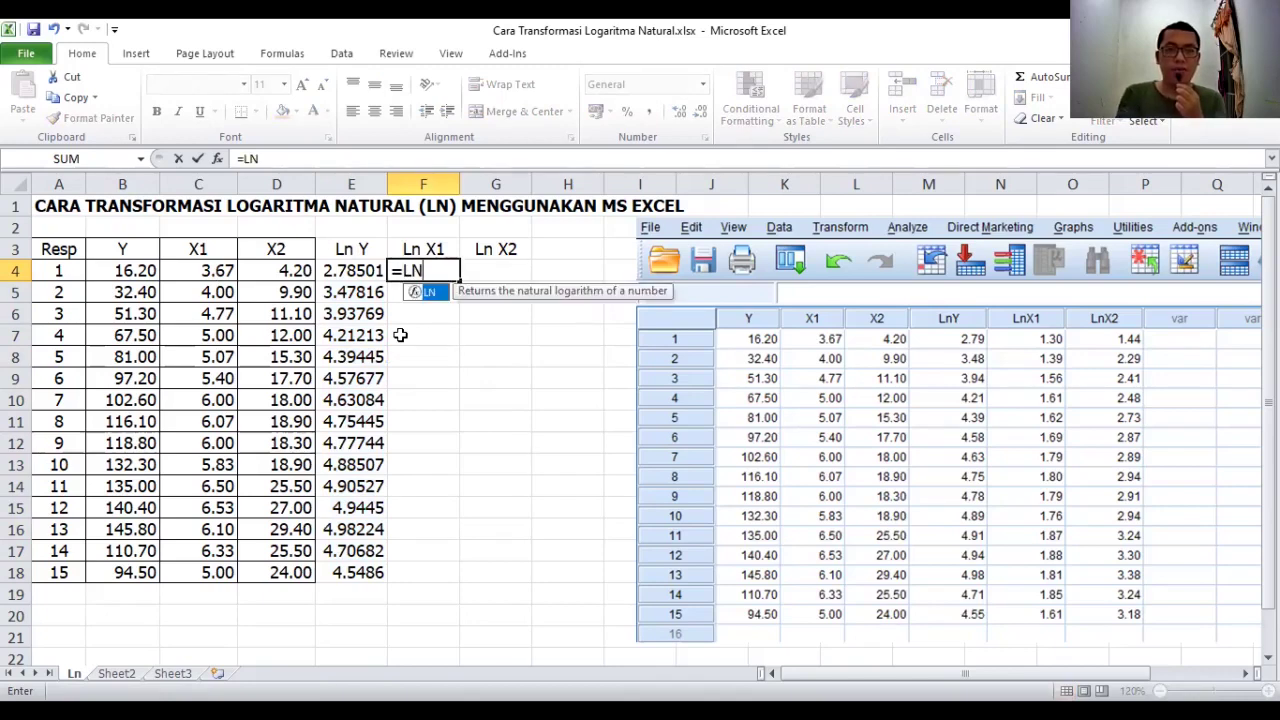
{"action": "type", "text": "("}
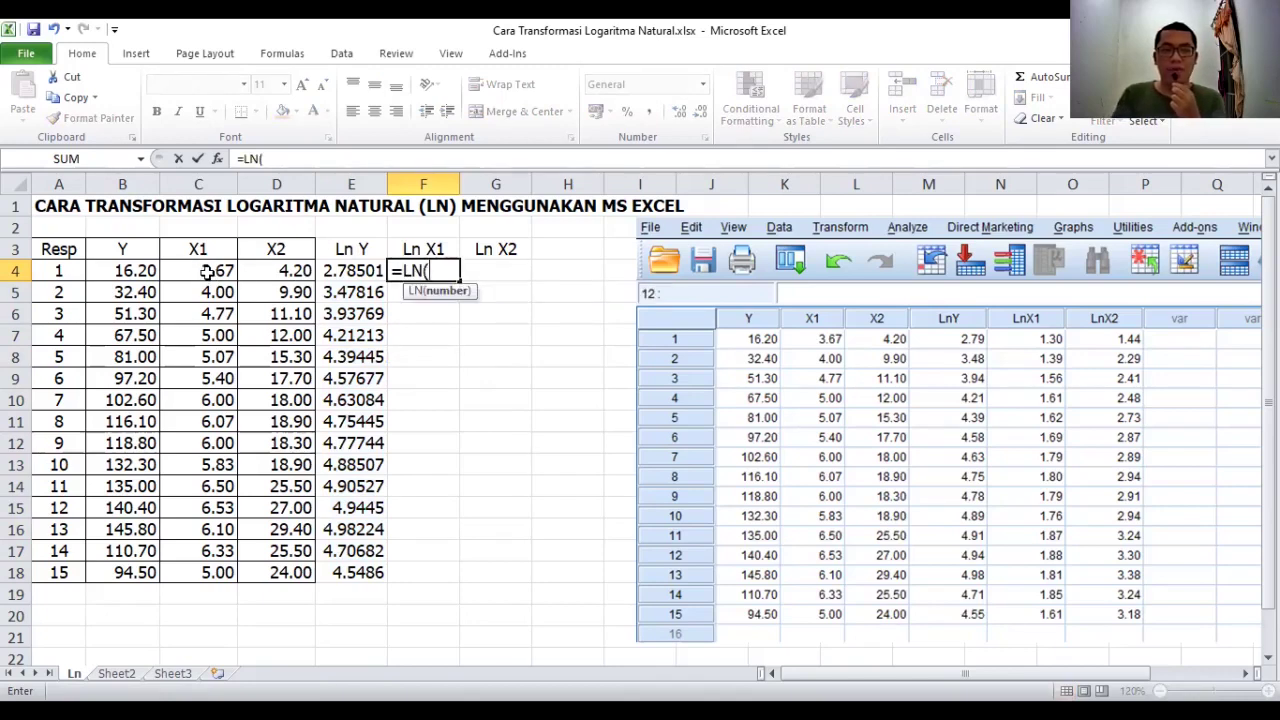
{"action": "left_click", "coordinate": [205, 271]}
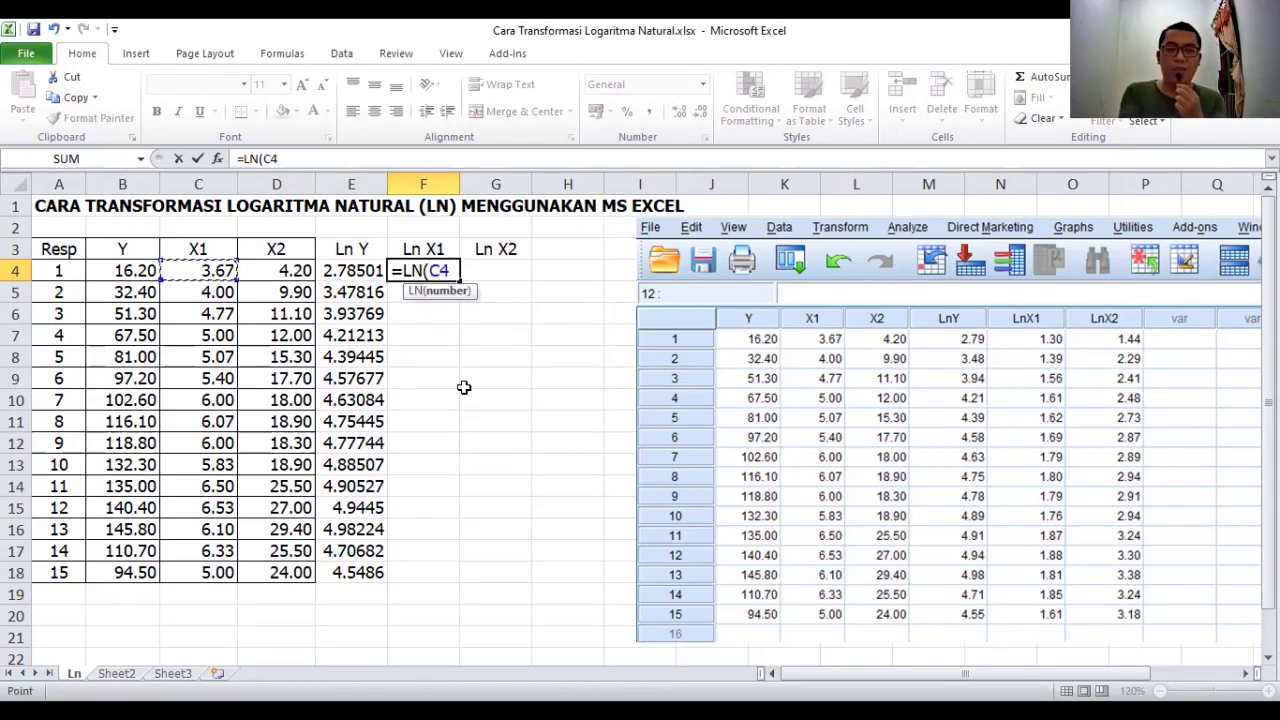
{"action": "type", "text": ")"}
{"action": "key", "text": "Return"}
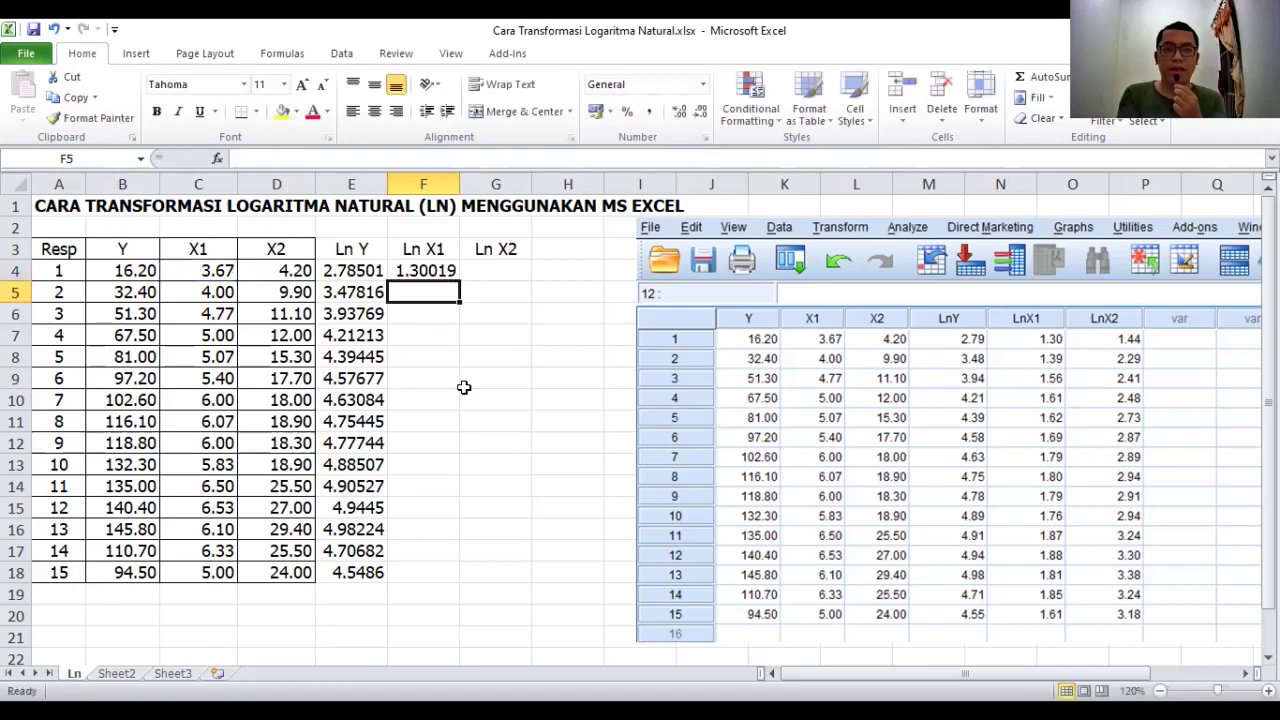
{"action": "left_click", "coordinate": [432, 272]}
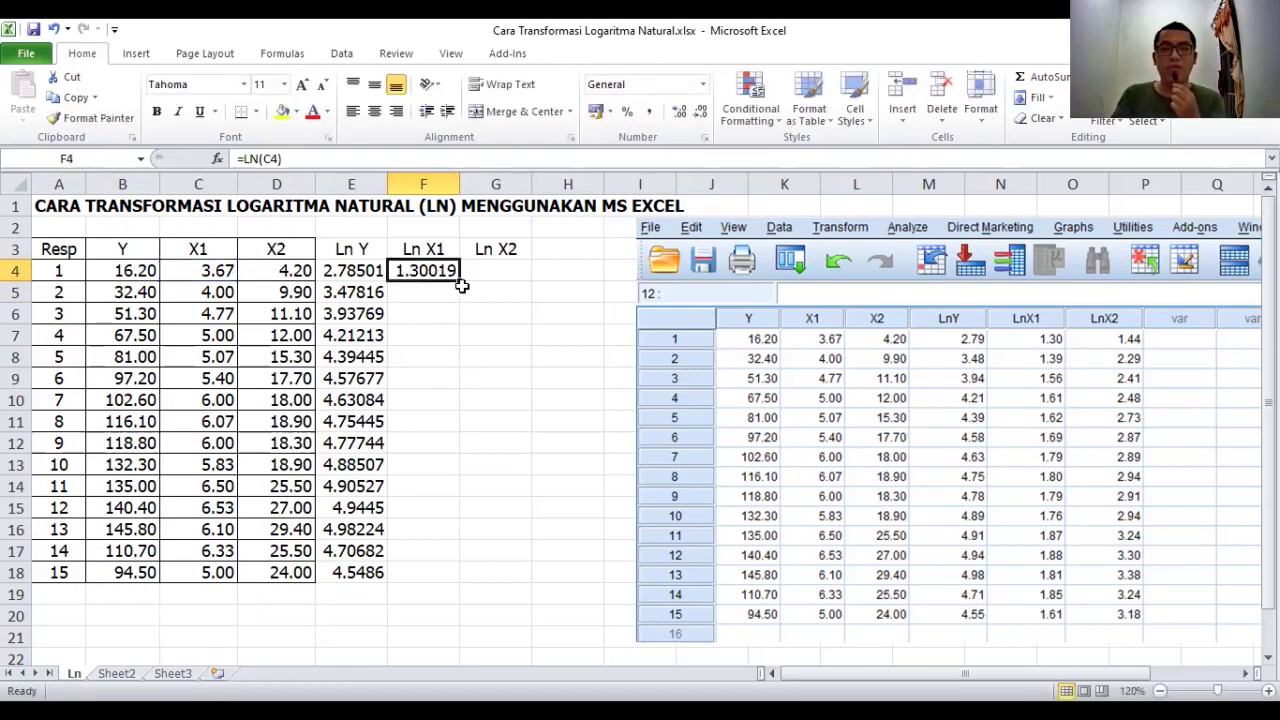
{"action": "left_click_drag", "start_coordinate": [461, 286], "coordinate": [455, 578]}
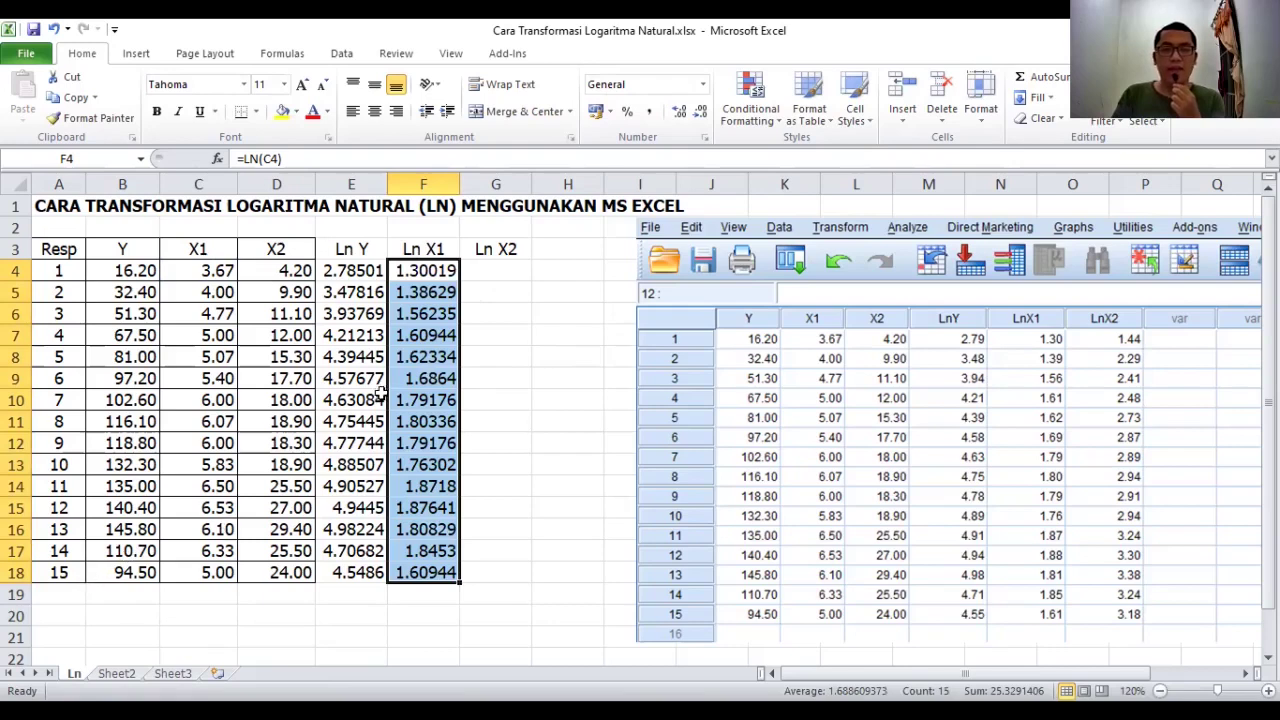
{"action": "left_click", "coordinate": [487, 274]}
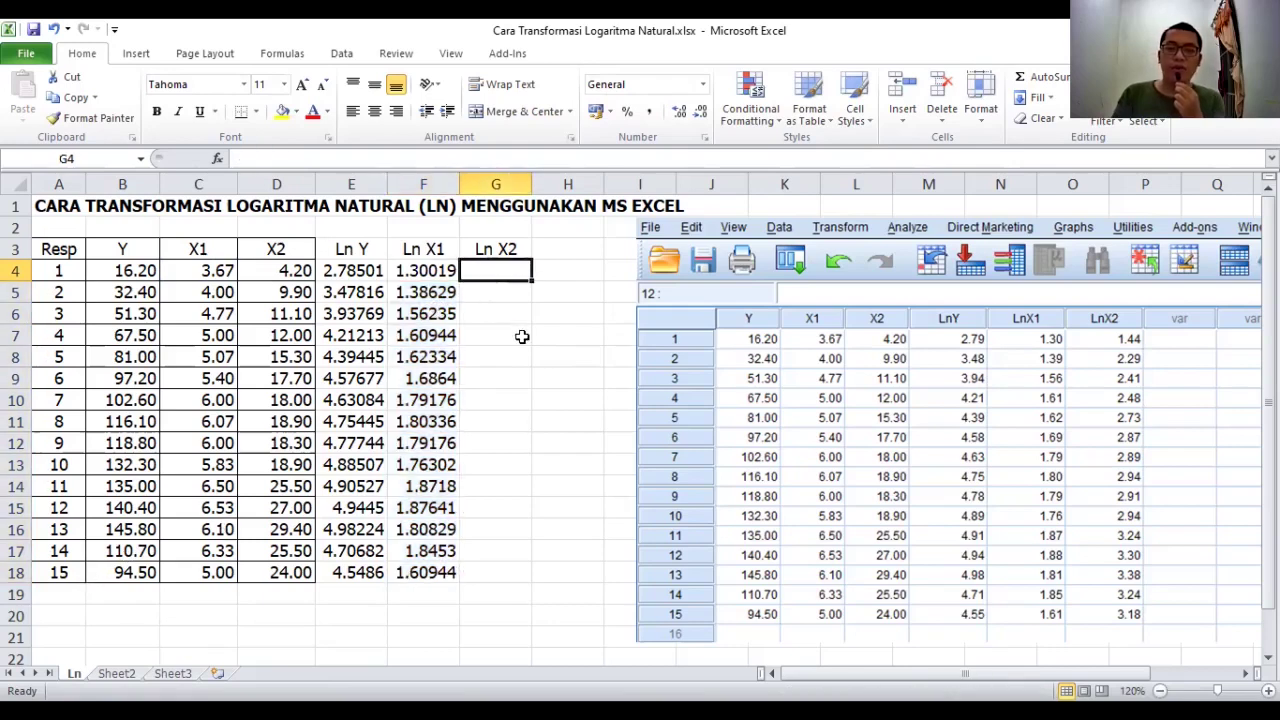
Enter =LN(D4) in G4 and fill it down through G18
{"action": "type", "text": "=L"}
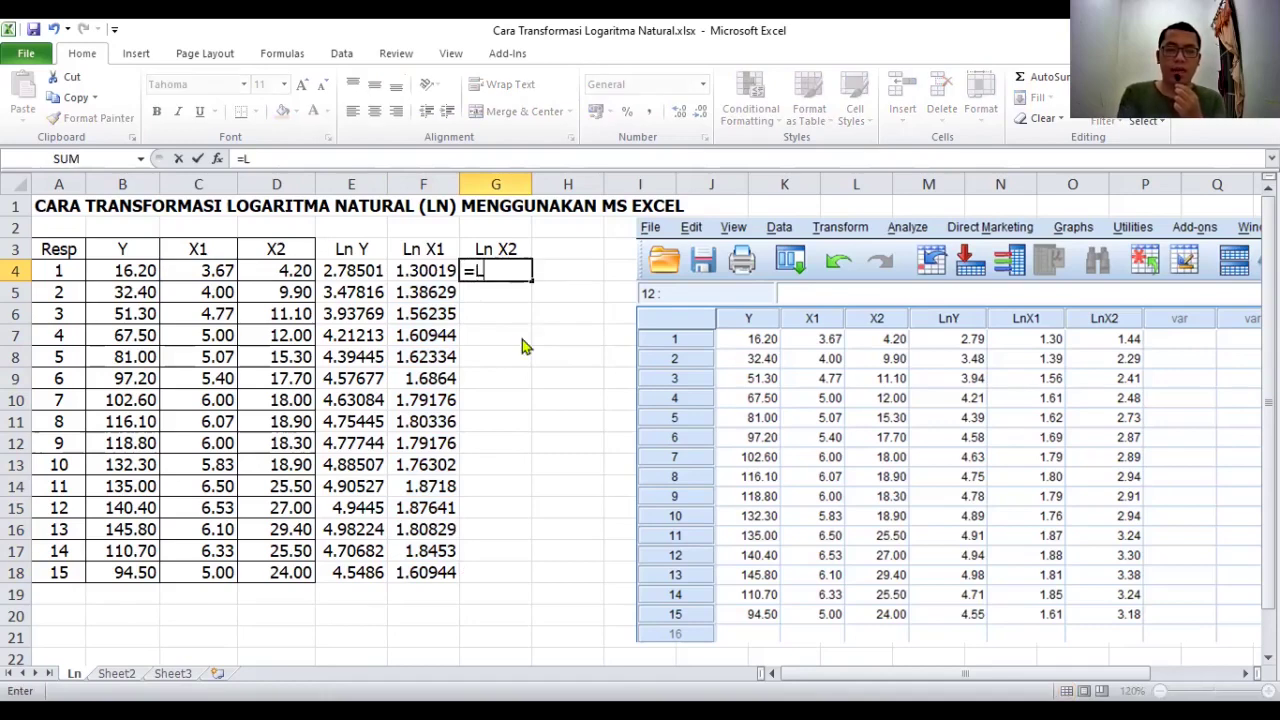
{"action": "type", "text": "N"}
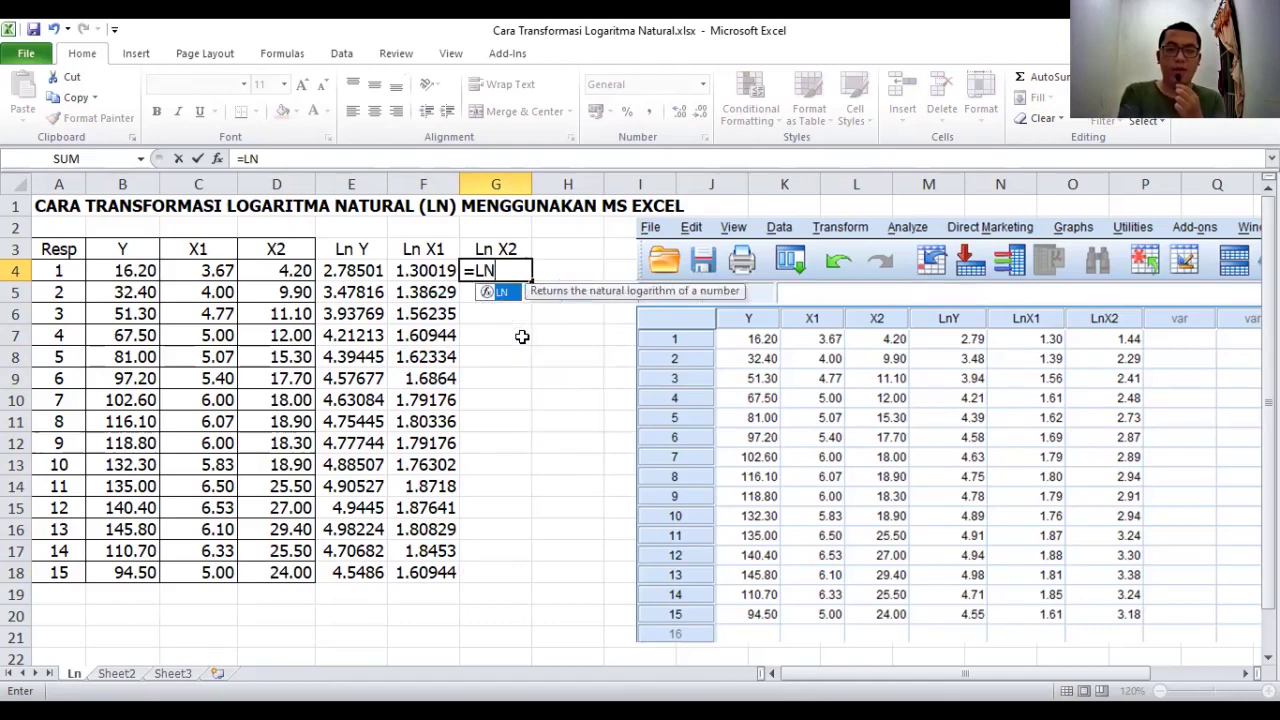
{"action": "type", "text": "("}
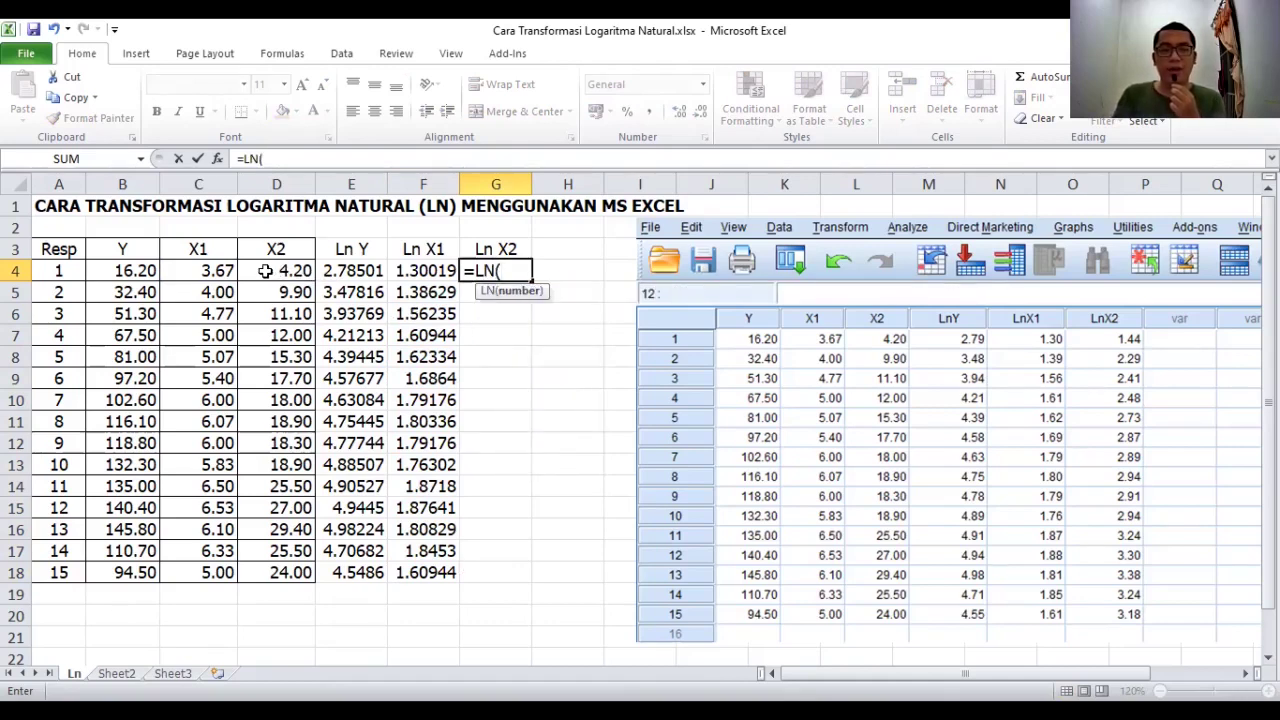
{"action": "left_click", "coordinate": [265, 271]}
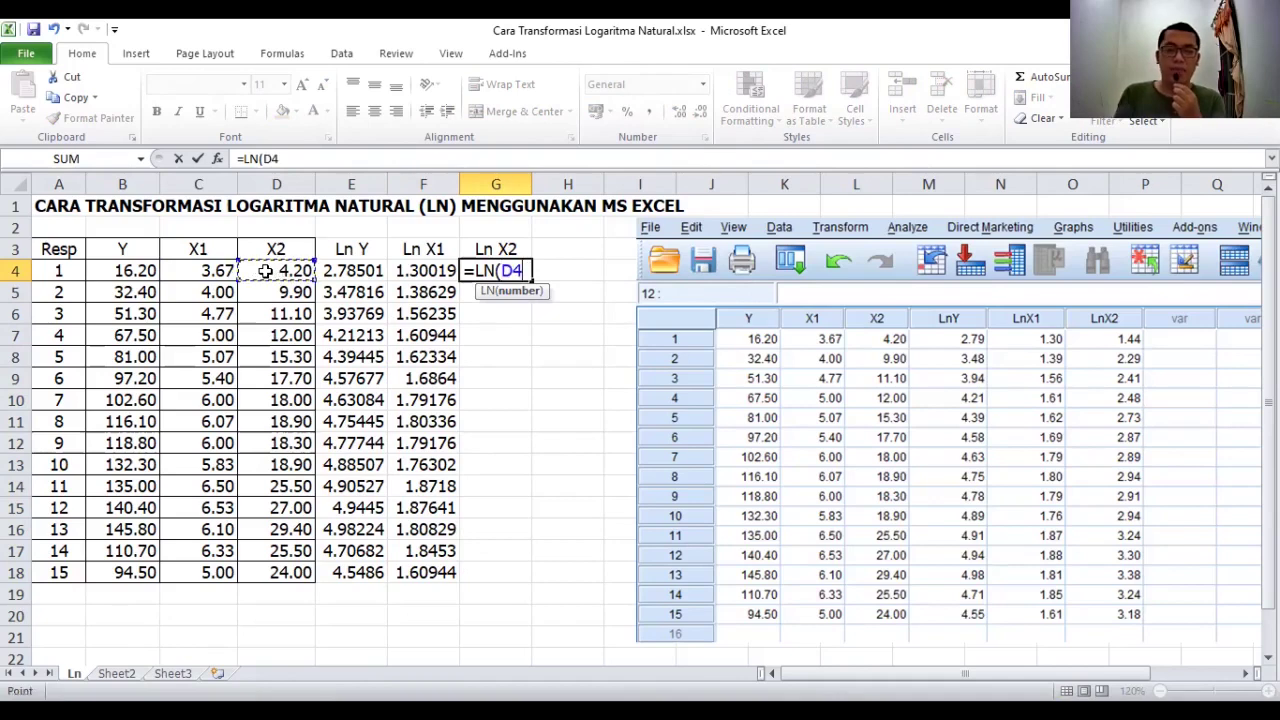
{"action": "type", "text": ")"}
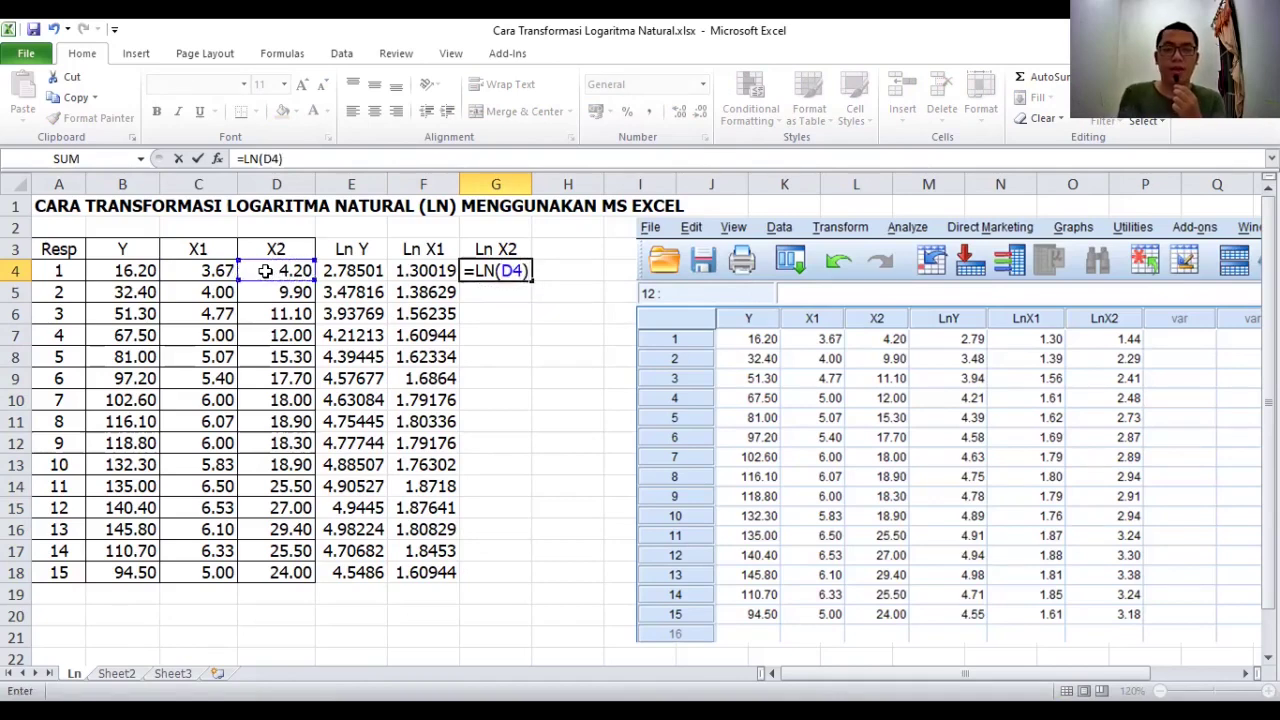
{"action": "key", "text": "Return"}
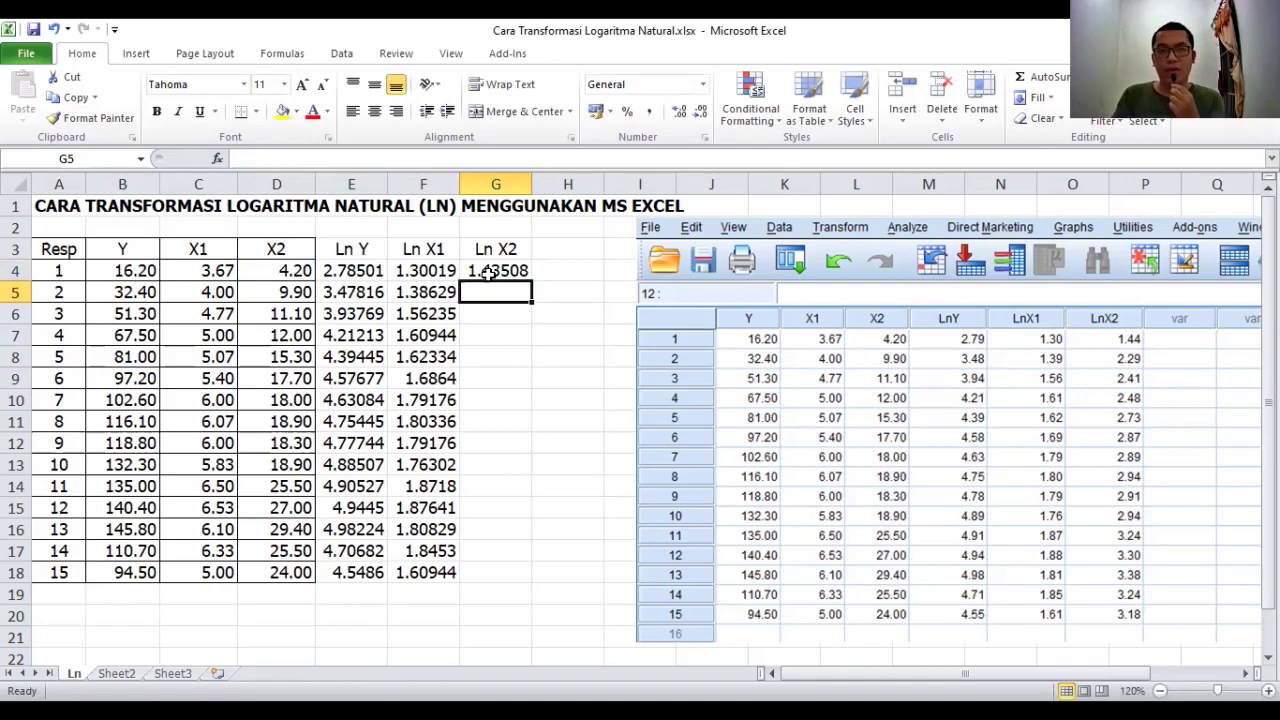
{"action": "left_click", "coordinate": [485, 273]}
{"action": "left_click_drag", "start_coordinate": [531, 281], "coordinate": [508, 579]}
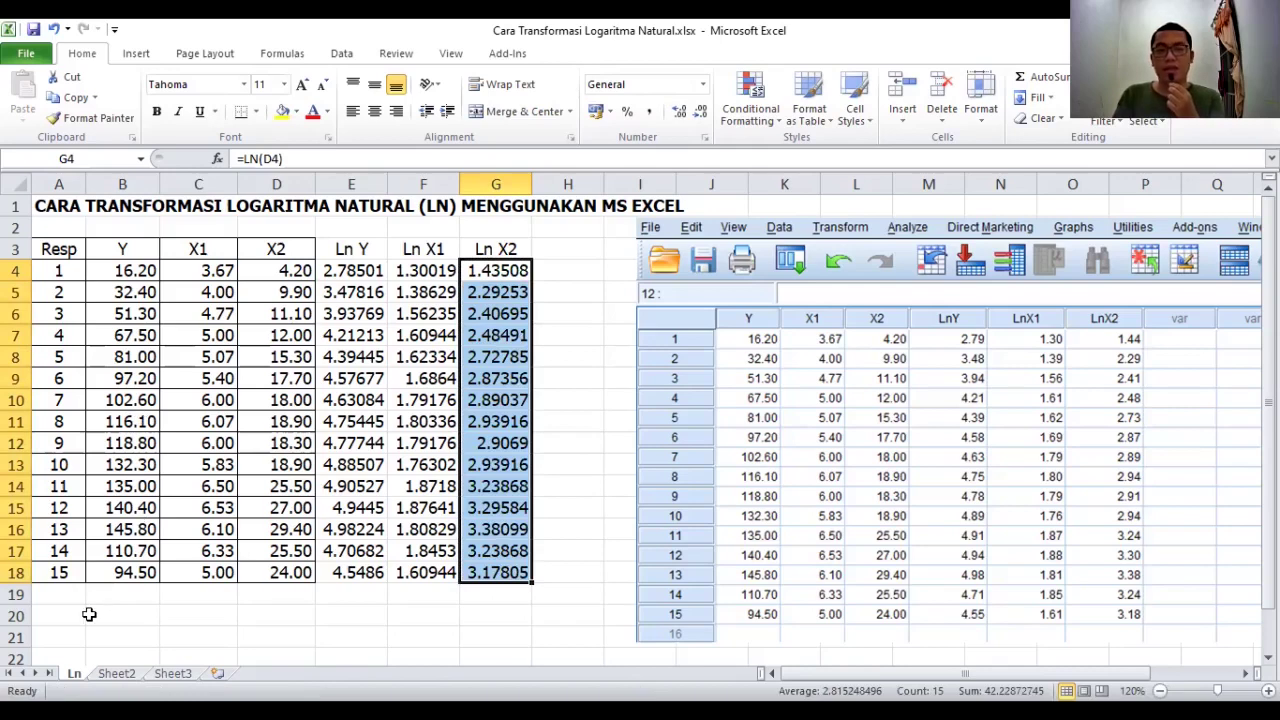
{"action": "left_click", "coordinate": [438, 620]}
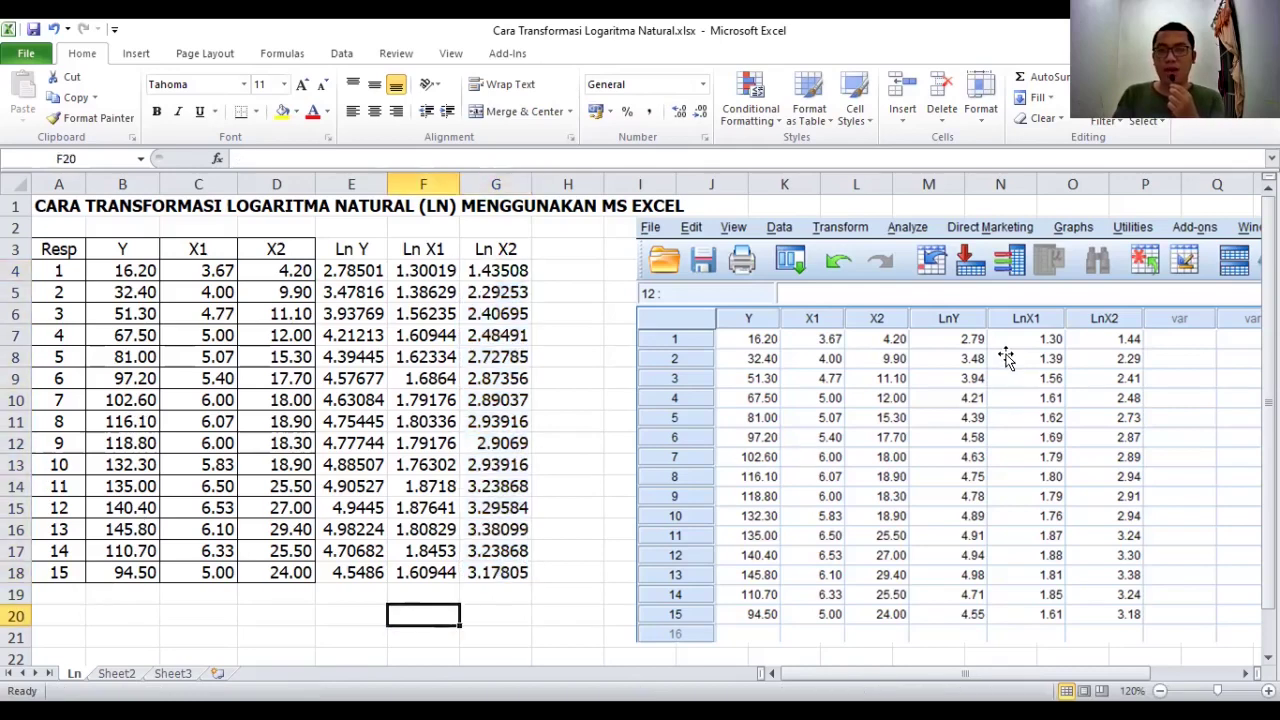
Reduce the Ln values in E4:G18 to two decimal places
{"action": "mouse_move", "coordinate": [355, 270]}
{"action": "left_mouse_down"}
{"action": "mouse_move", "coordinate": [484, 330]}
{"action": "mouse_move", "coordinate": [496, 572]}
{"action": "left_mouse_up"}
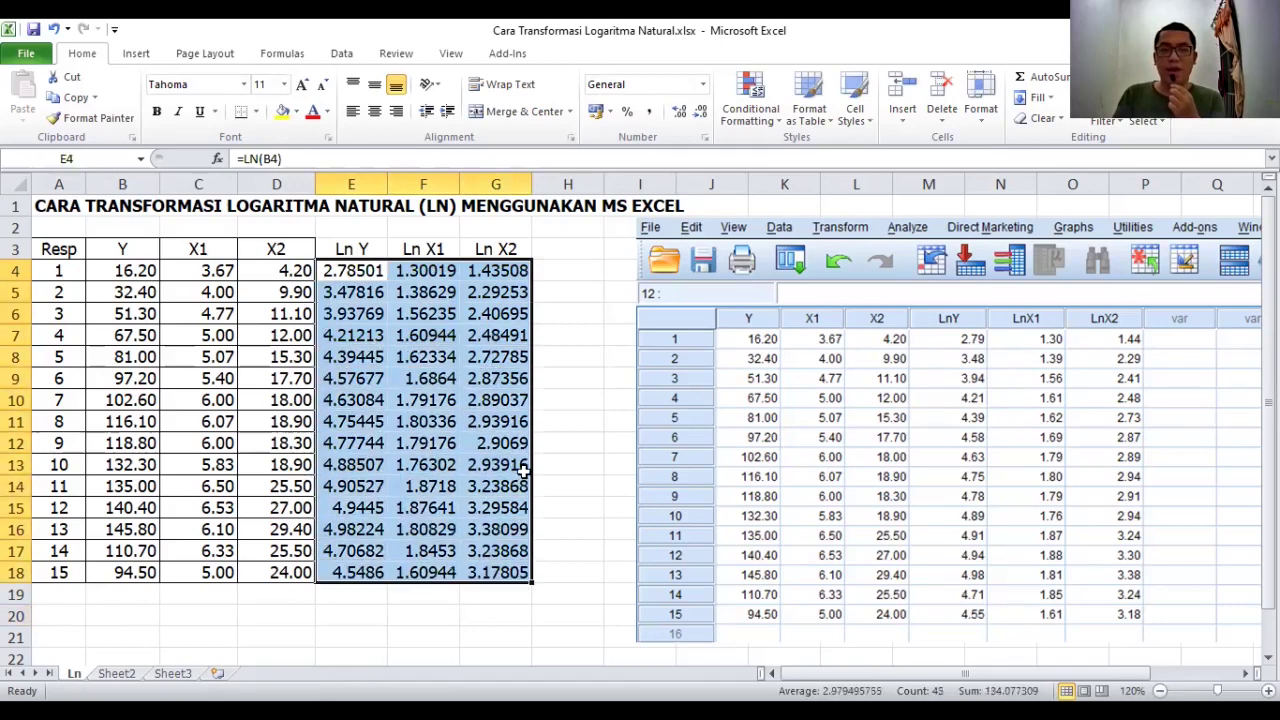
{"action": "left_click", "coordinate": [701, 113]}
{"action": "left_click", "coordinate": [701, 113]}
{"action": "left_click", "coordinate": [701, 113]}
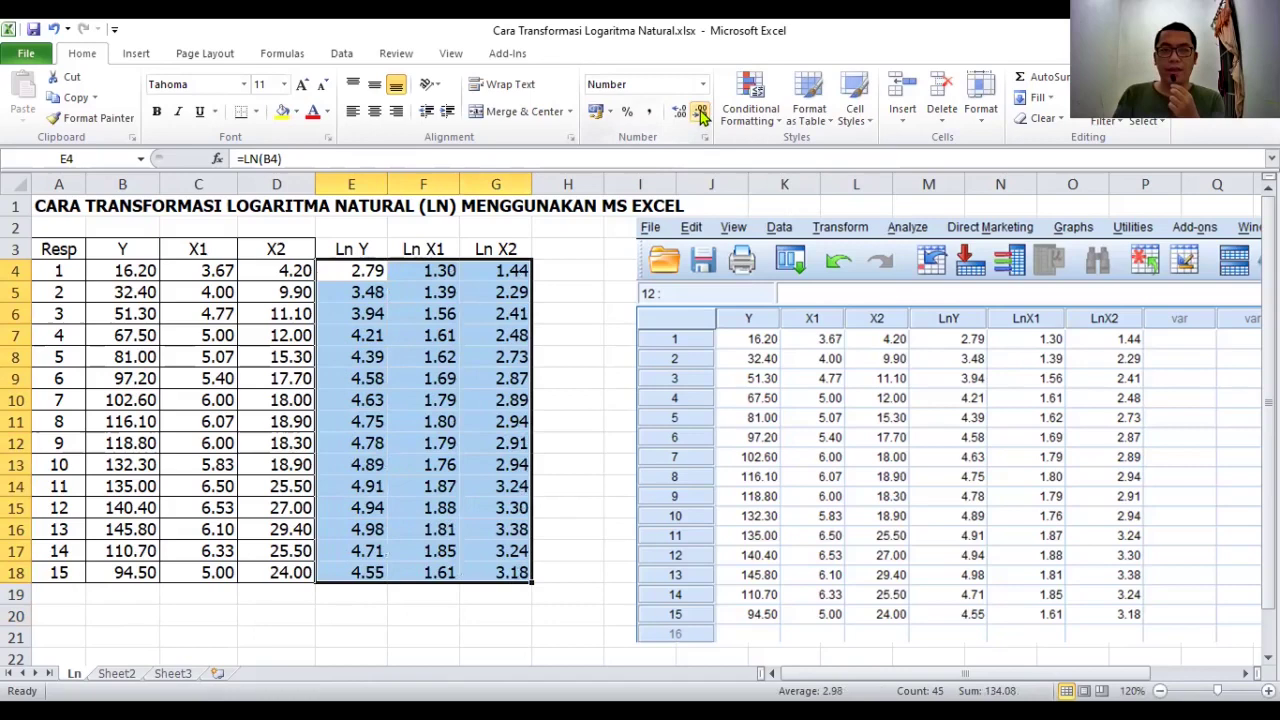
{"action": "left_click", "coordinate": [468, 602]}
Apply All Borders to the Ln block E3:G18
{"action": "mouse_move", "coordinate": [358, 252]}
{"action": "left_mouse_down"}
{"action": "mouse_move", "coordinate": [462, 298]}
{"action": "mouse_move", "coordinate": [510, 570]}
{"action": "left_mouse_up"}
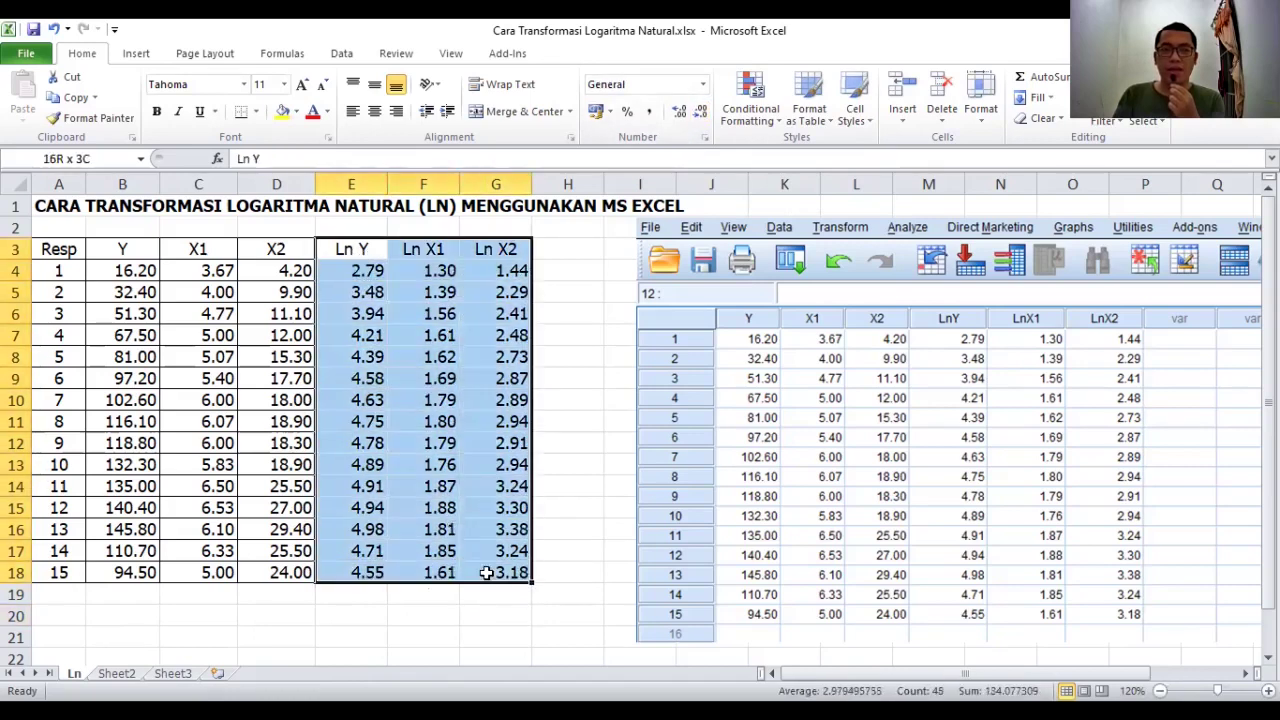
{"action": "left_click", "coordinate": [258, 113]}
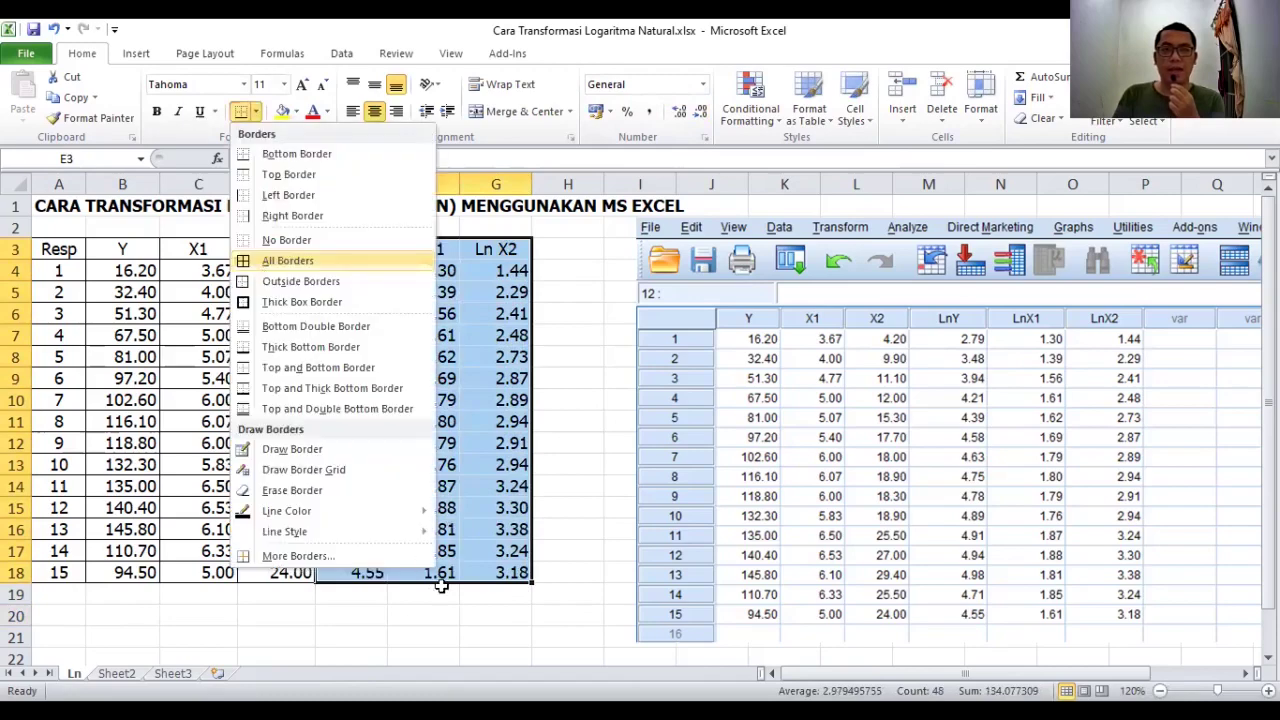
{"action": "left_click", "coordinate": [468, 608]}
{"action": "left_click", "coordinate": [490, 612]}
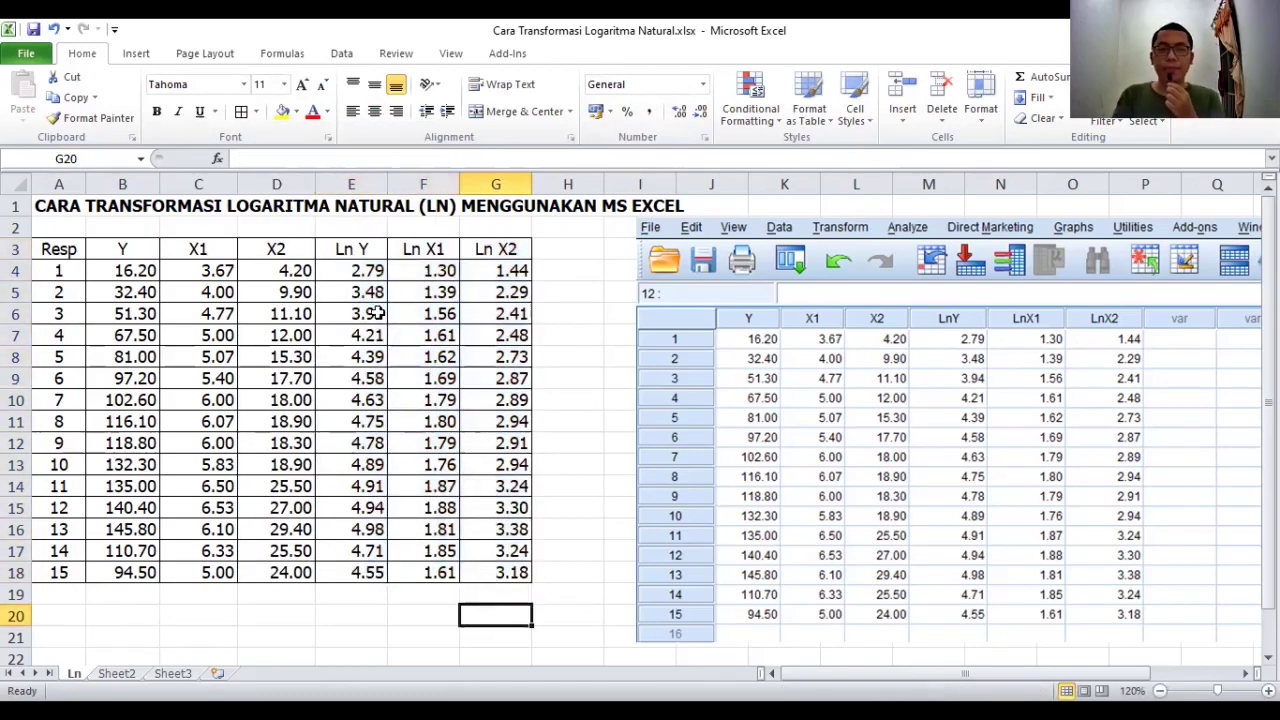